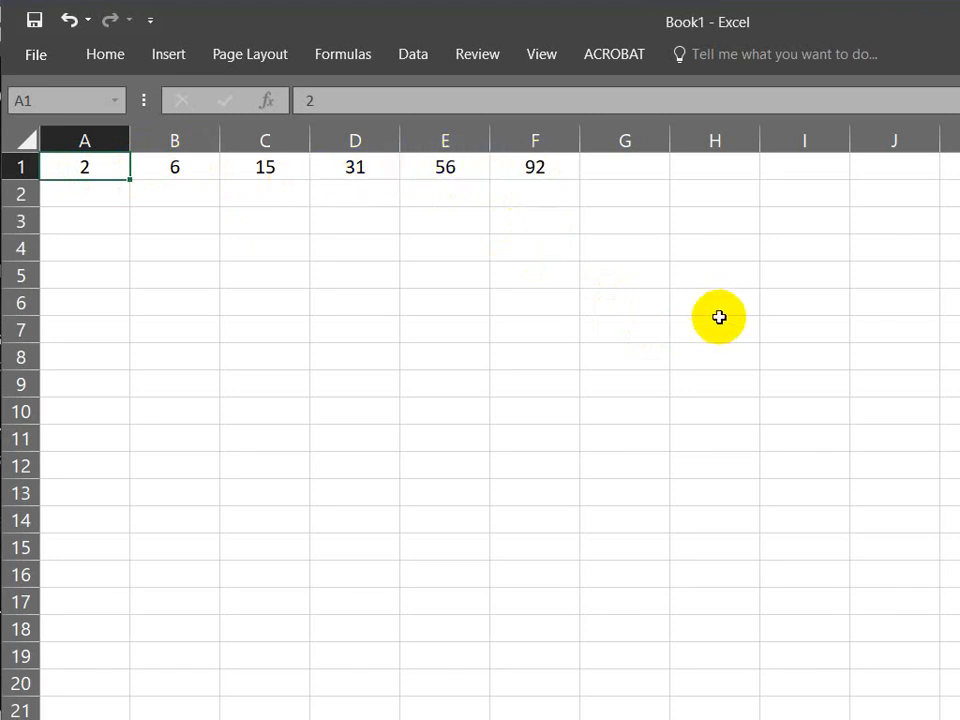
Highlight the empty cells G1:H1 after the number series with a yellow fill.
left_click_drag(620, 165, 717, 162)
left_click(124, 56)
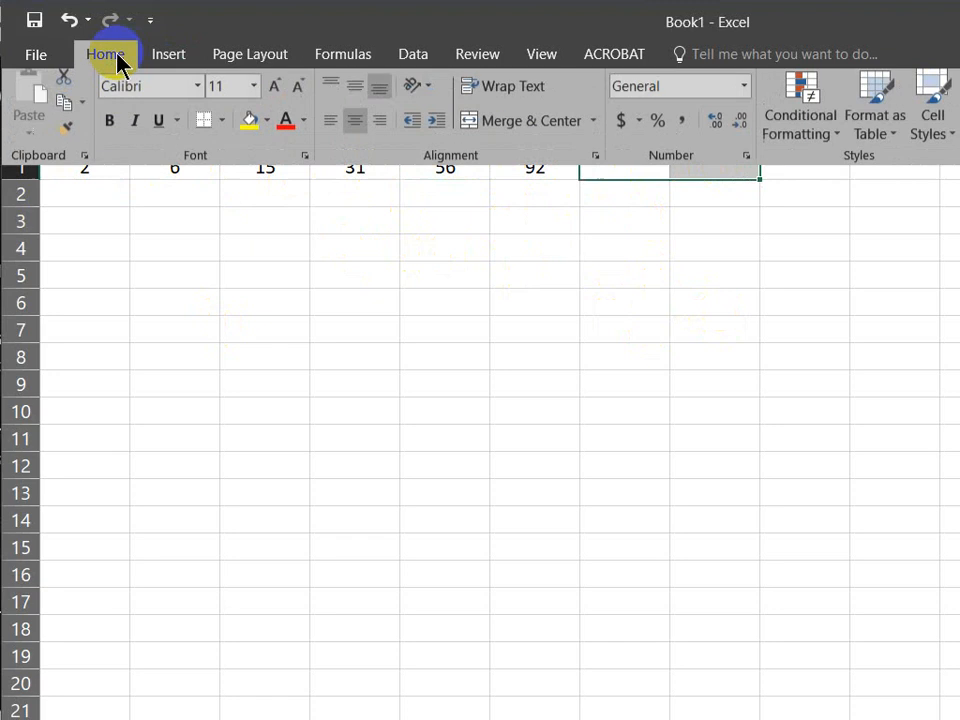
left_click(247, 128)
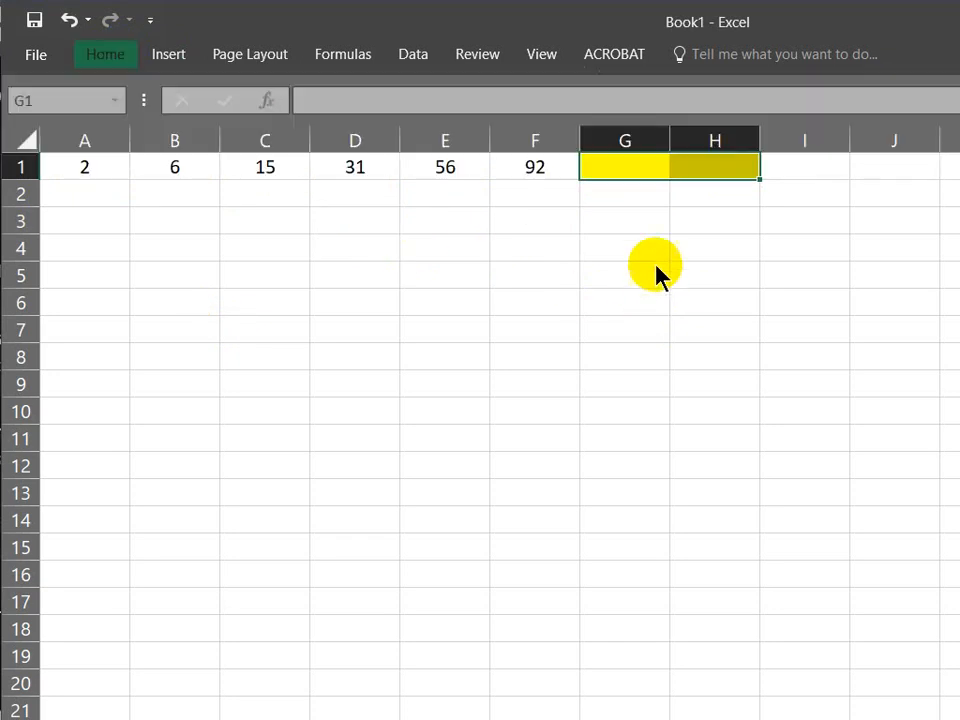
left_click(620, 200)
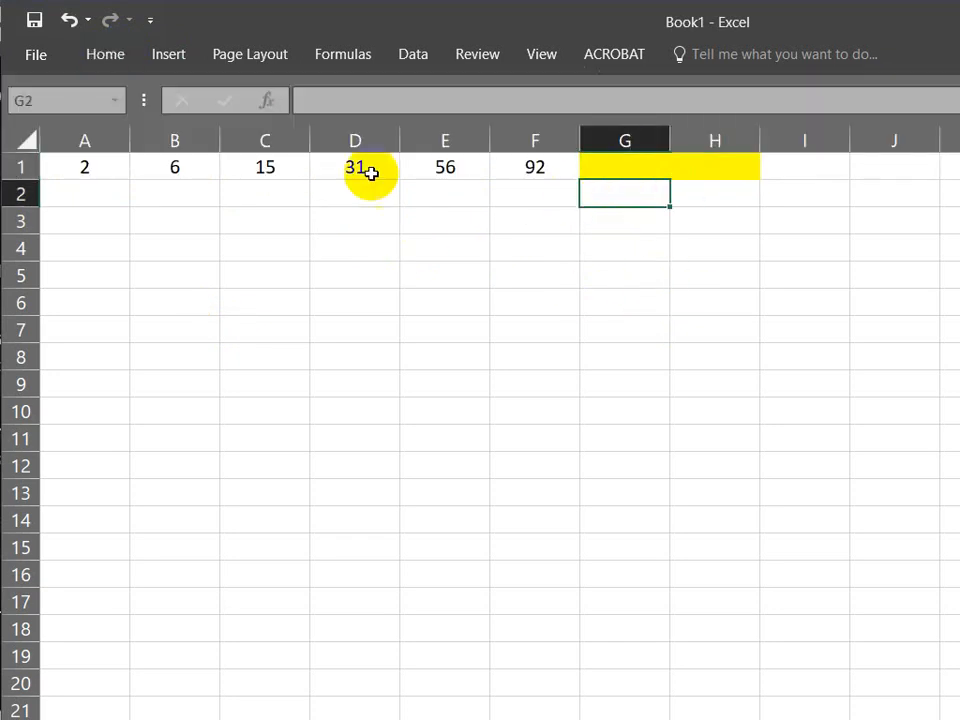
left_click(86, 158)
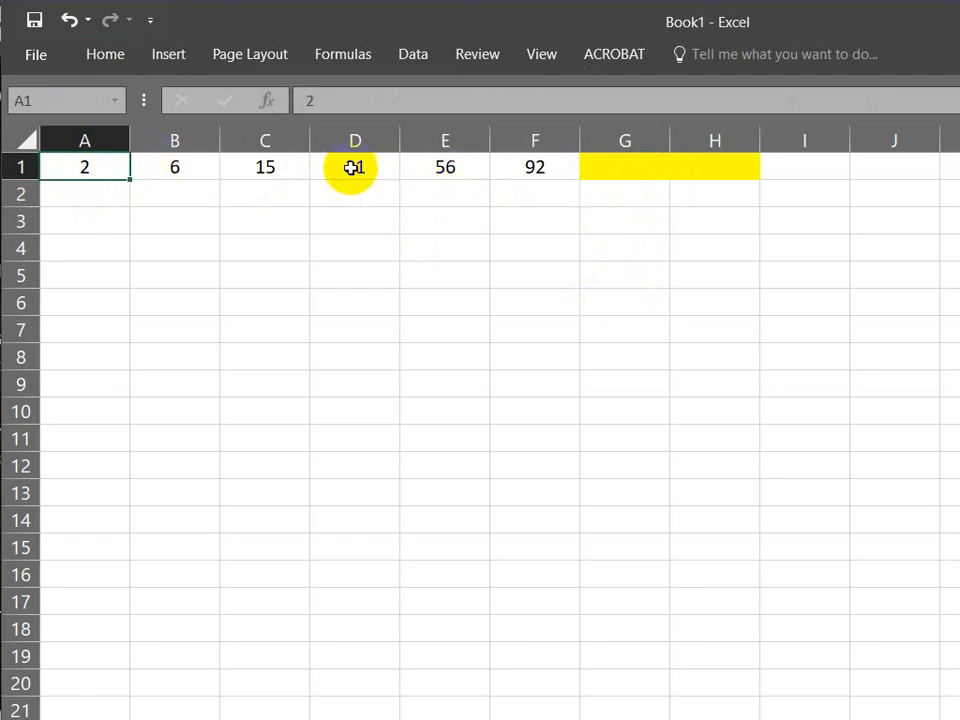
left_click(178, 145)
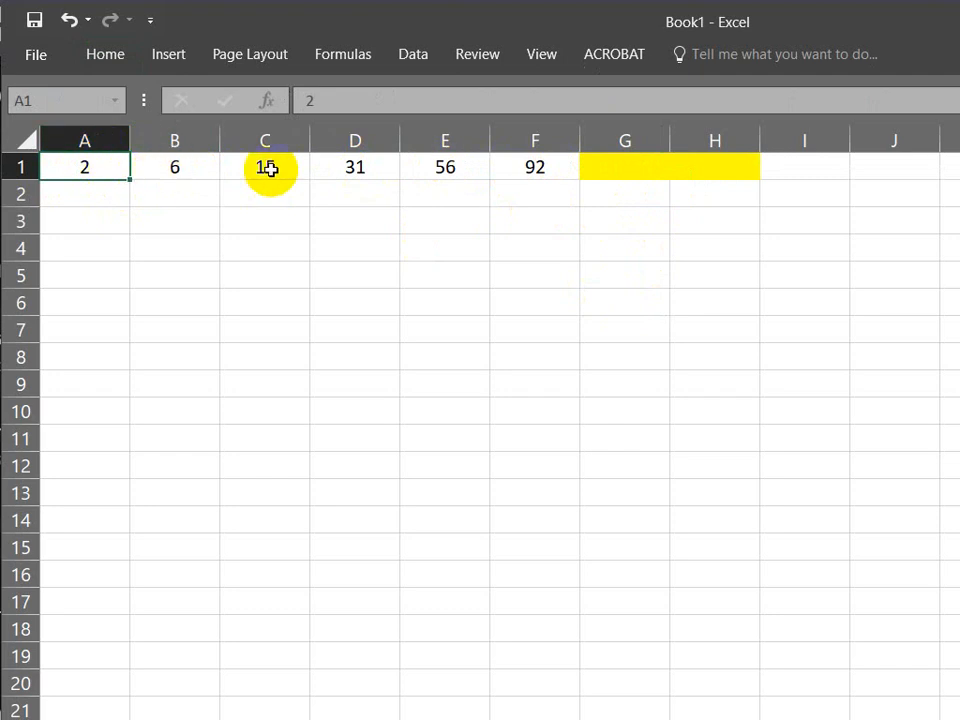
Enter the formula =B1-A1 in cell B2 to get the difference between the first two numbers.
left_click(186, 194)
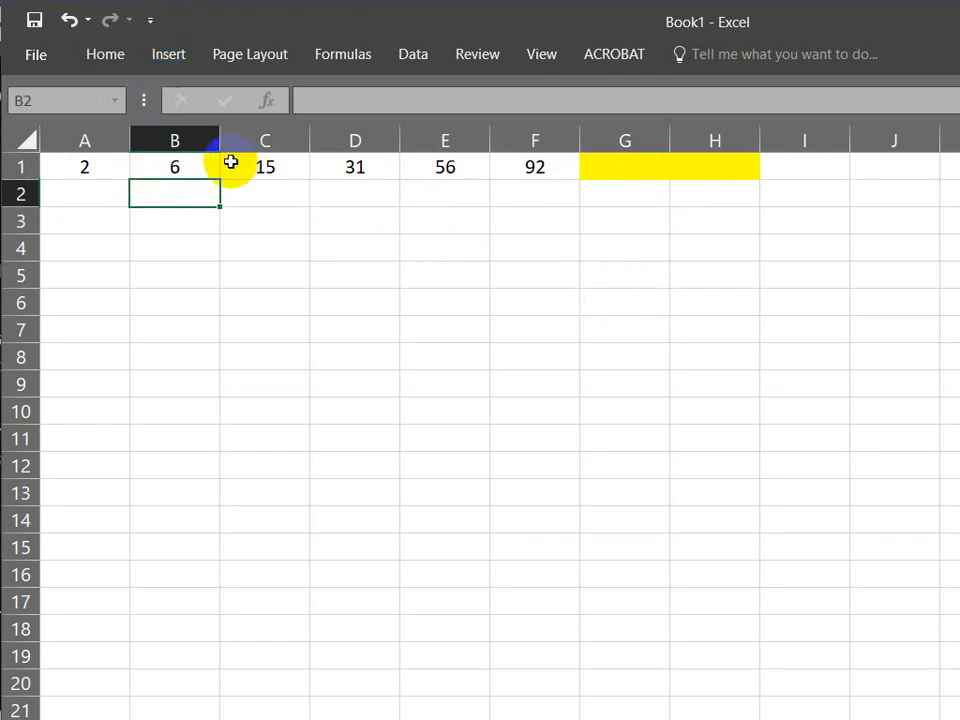
left_click(358, 105)
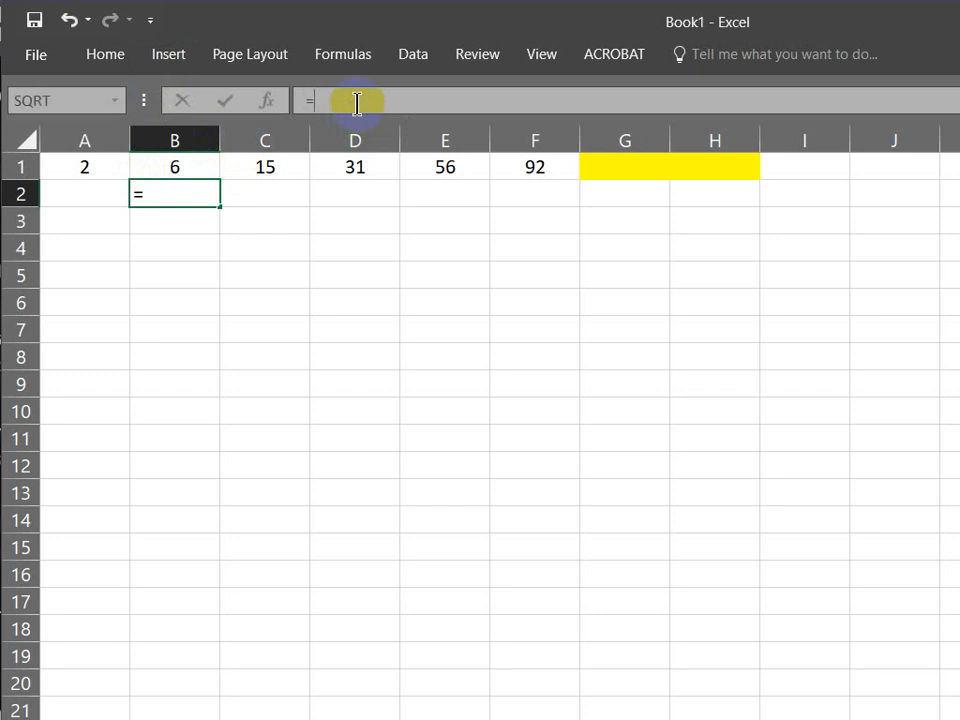
left_click(178, 169)
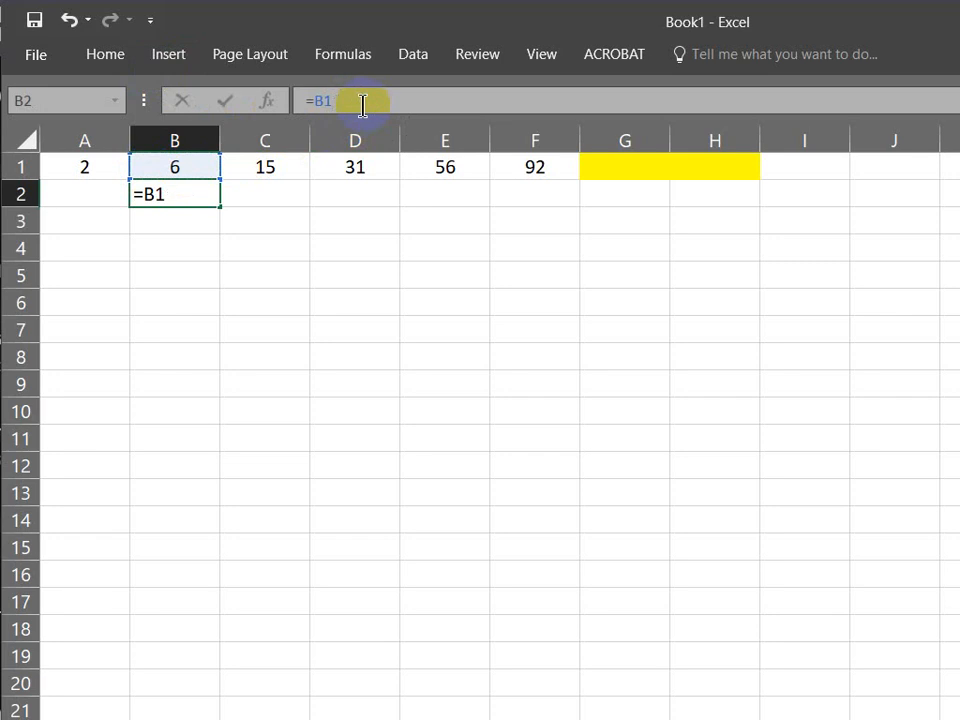
left_click(98, 172)
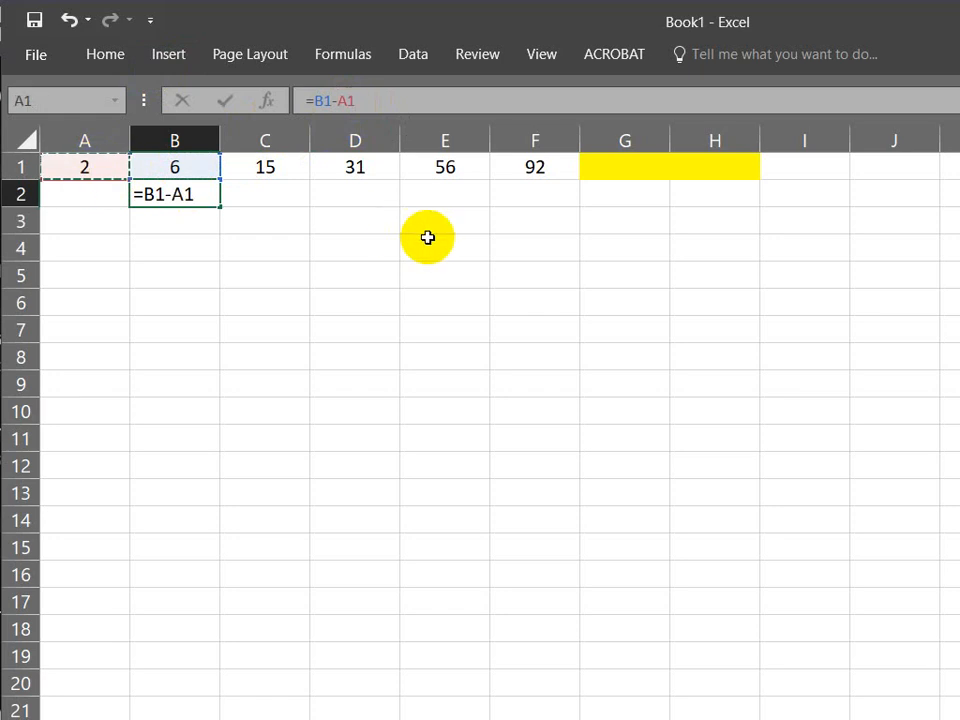
key("Return")
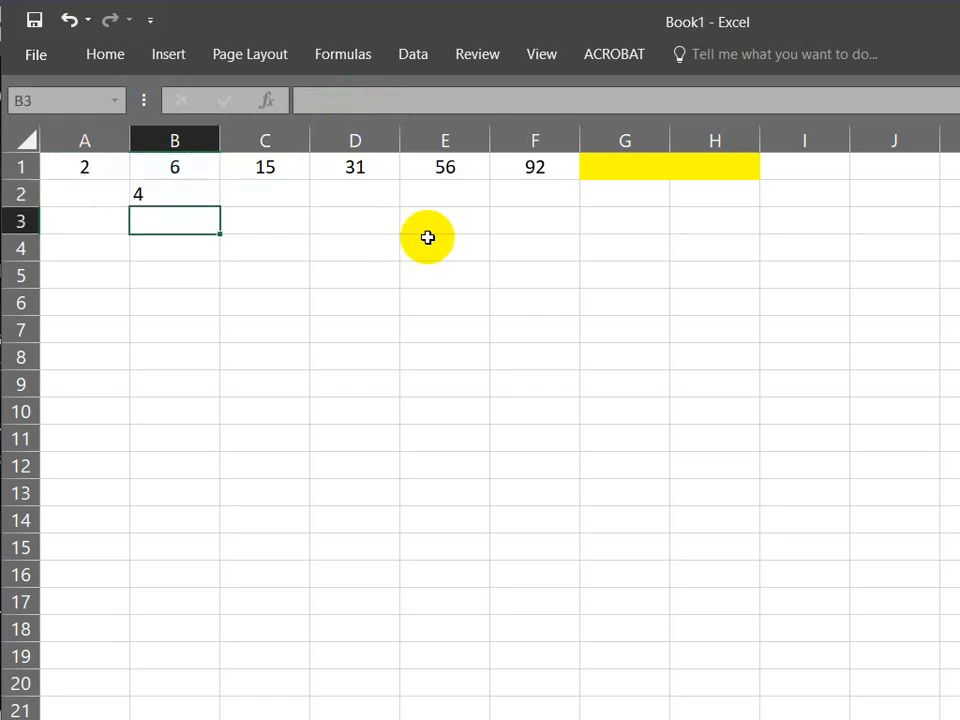
Fill the difference formula from B2 across row 2 through F2.
left_click(200, 190)
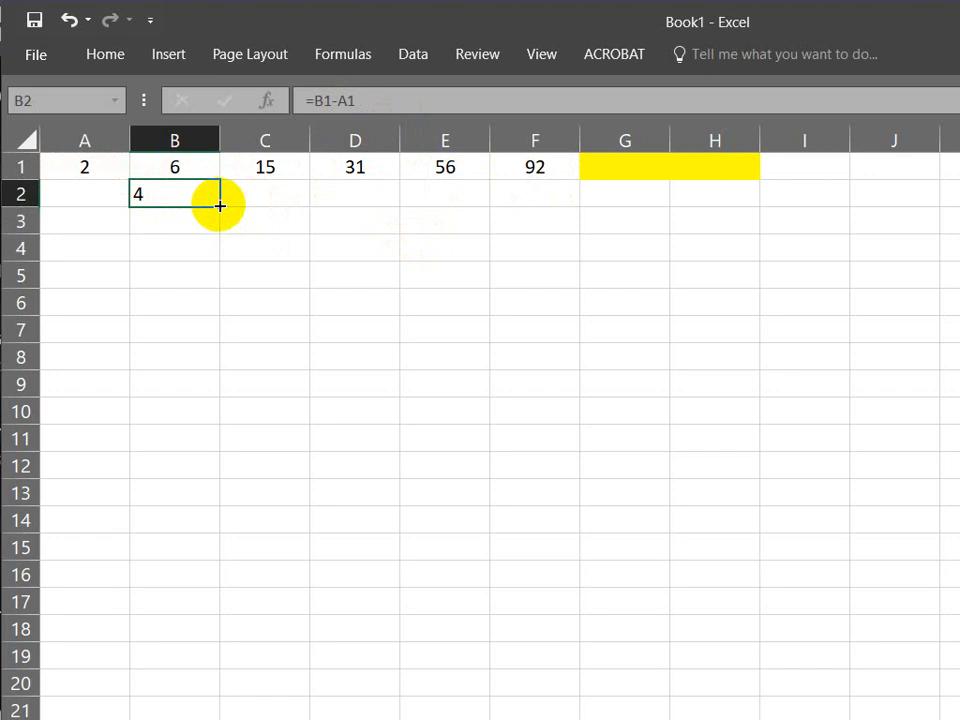
left_click_drag(219, 205, 632, 195)
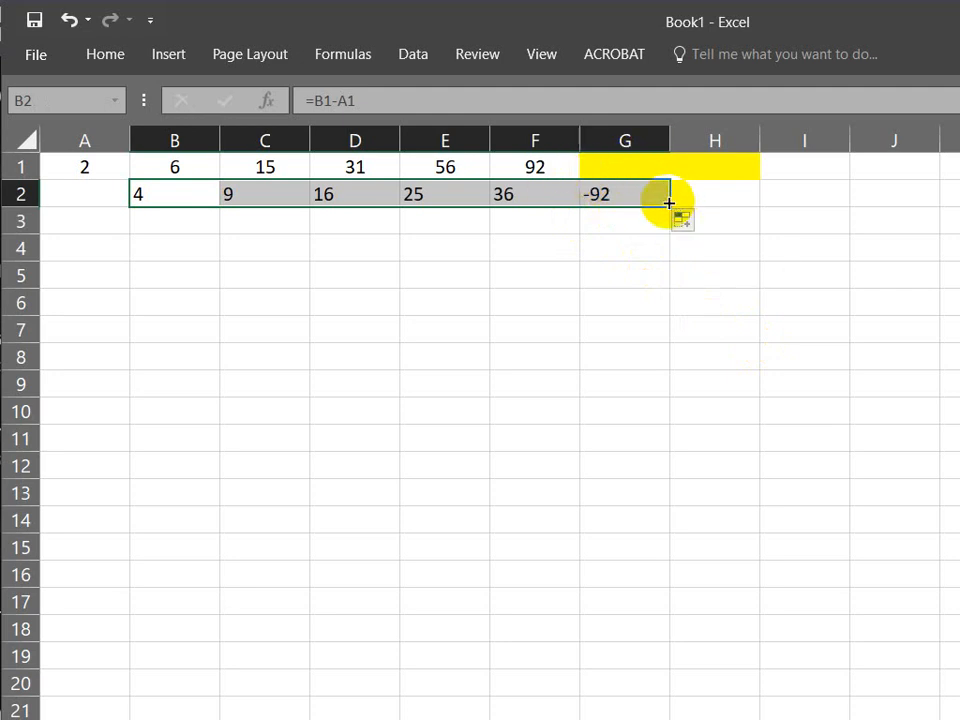
left_click_drag(668, 208, 580, 225)
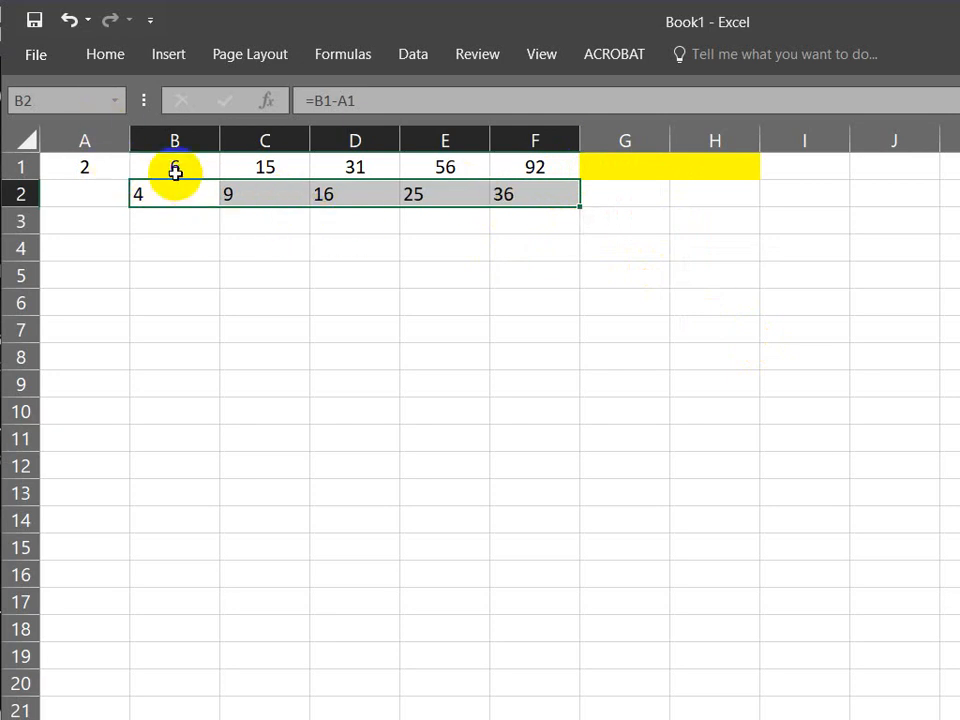
Check the horizontal alignment settings of row 1 and row 2.
left_click(174, 227)
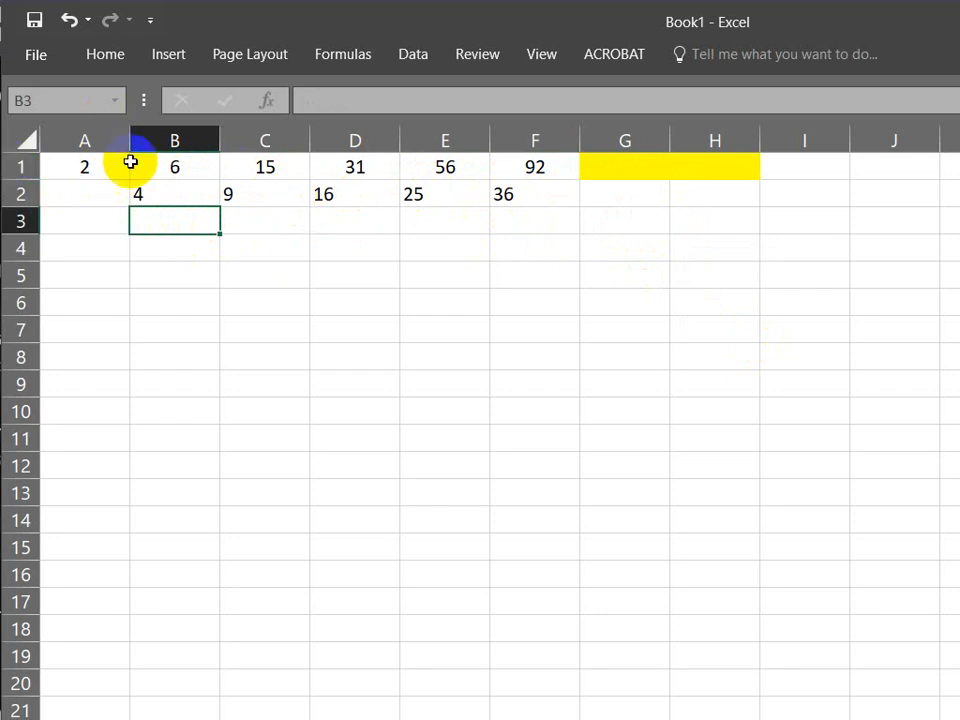
left_click(40, 167)
left_click(18, 167)
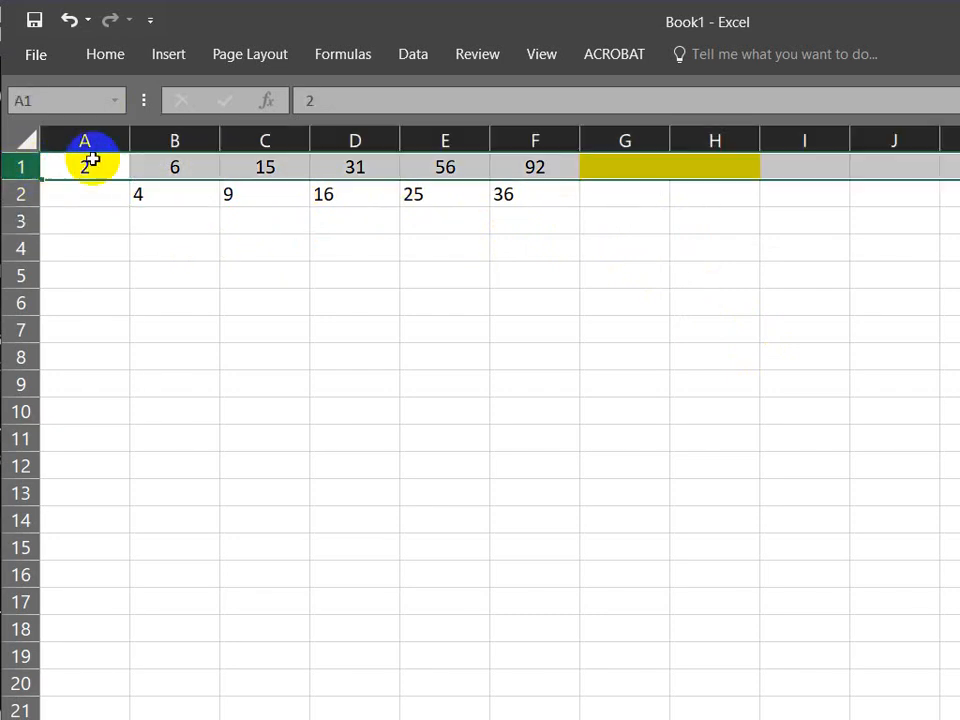
left_click(115, 54)
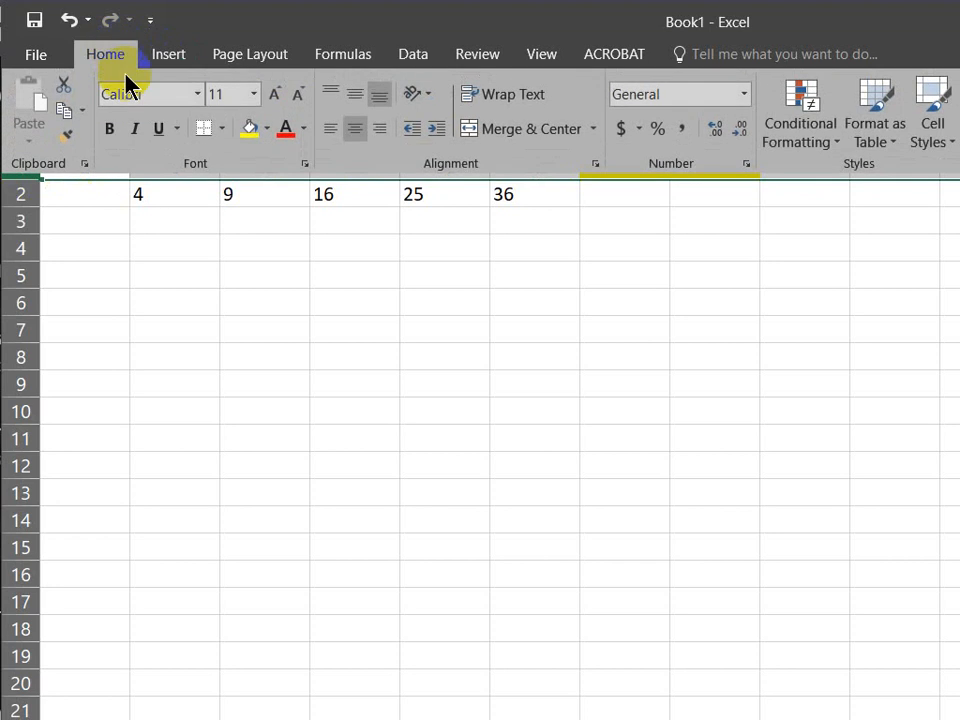
left_click(357, 140)
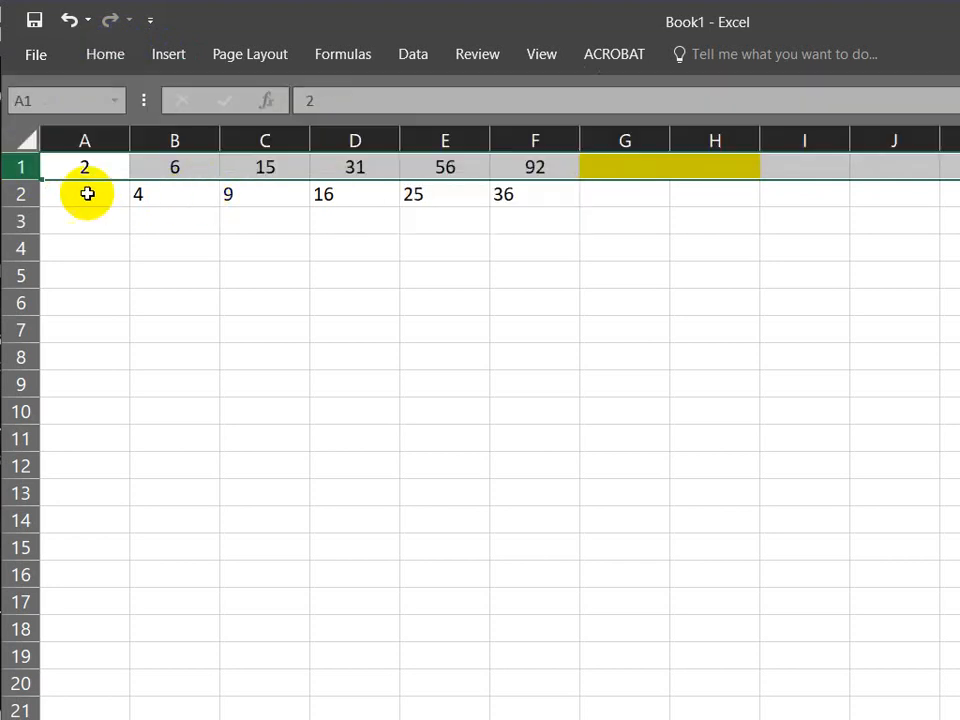
left_click(22, 194)
left_click(92, 56)
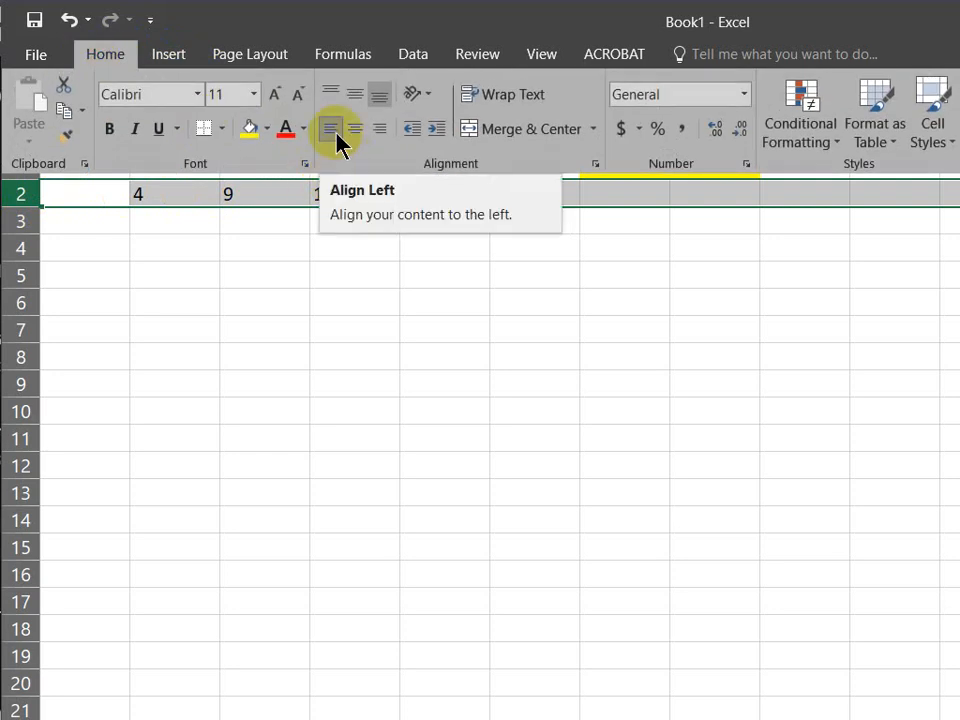
left_click(274, 253)
left_click(134, 195)
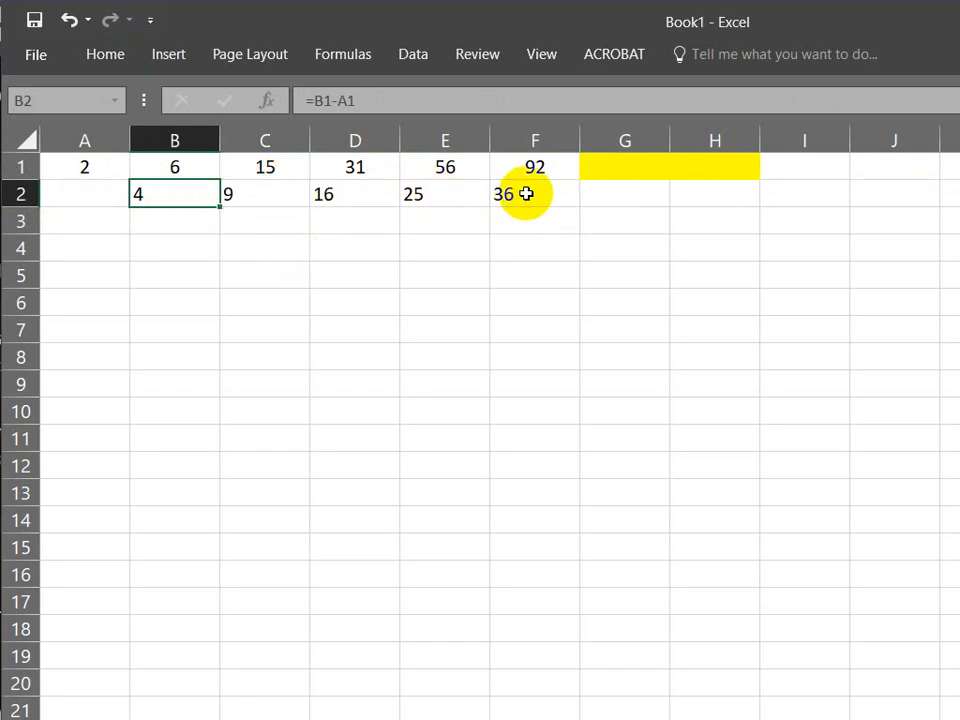
left_click_drag(182, 199, 557, 192)
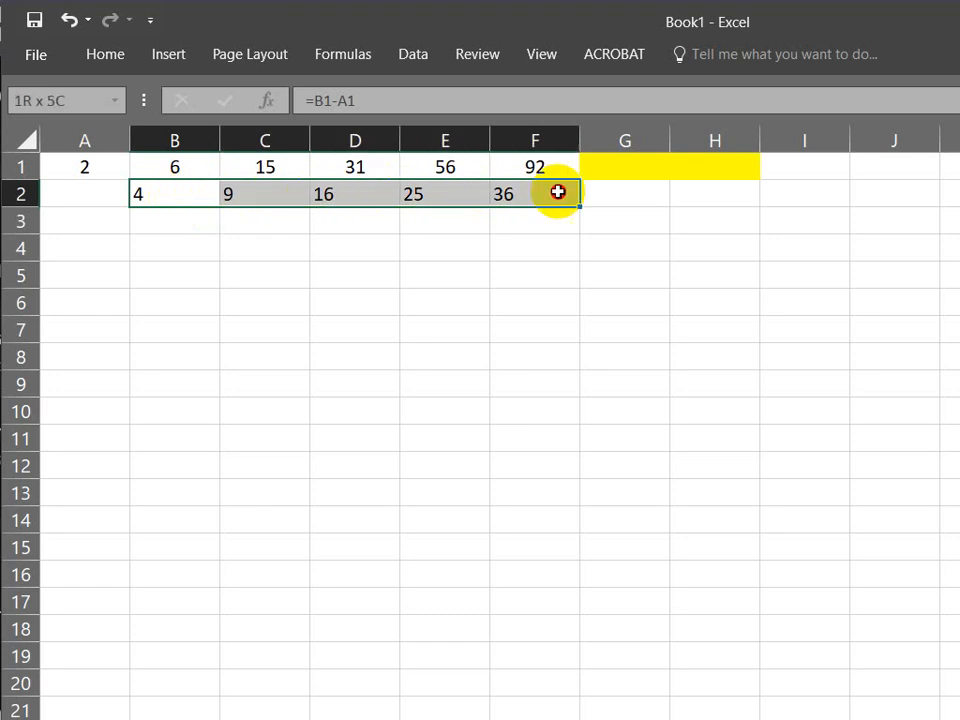
left_click(191, 190)
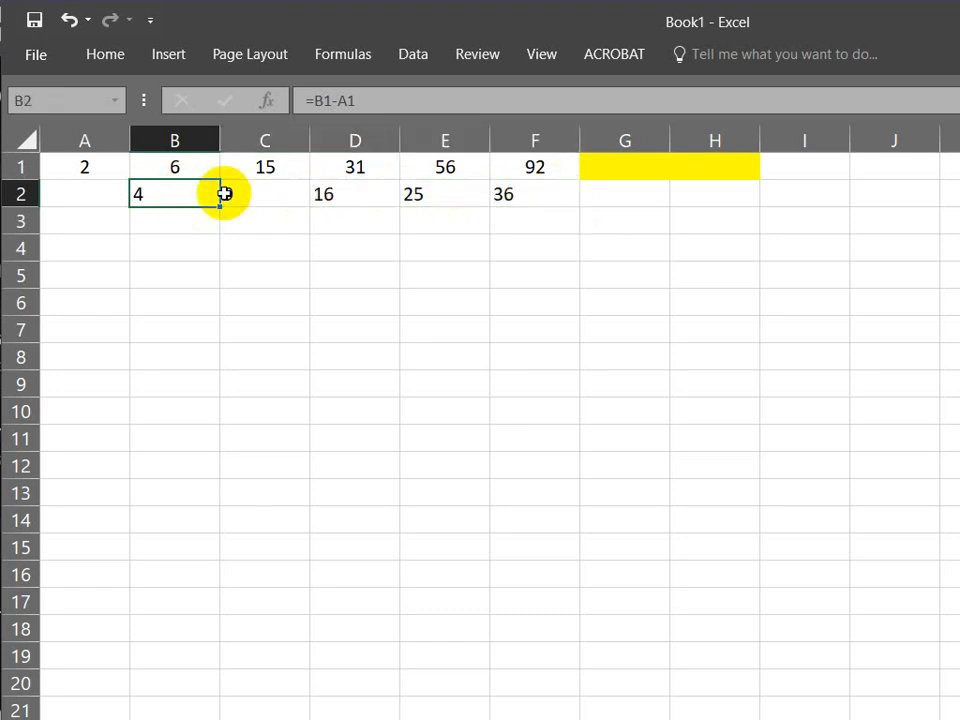
Insert the SQRT function in B3 with B2 as its number, and fill the formula across through F3.
left_click(174, 218)
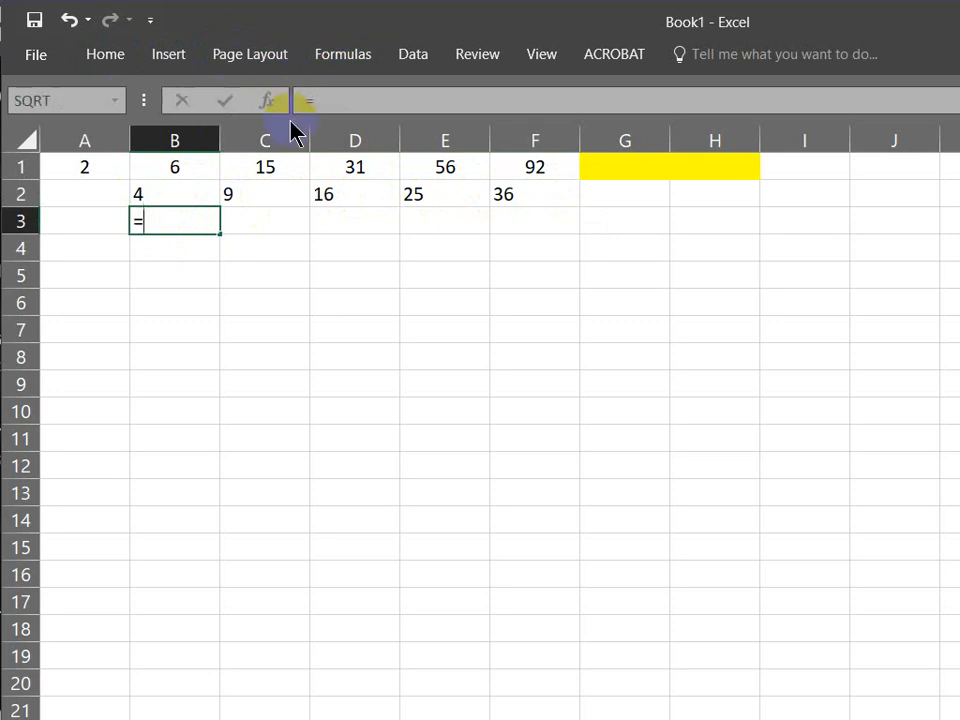
left_click(366, 50)
left_click(498, 148)
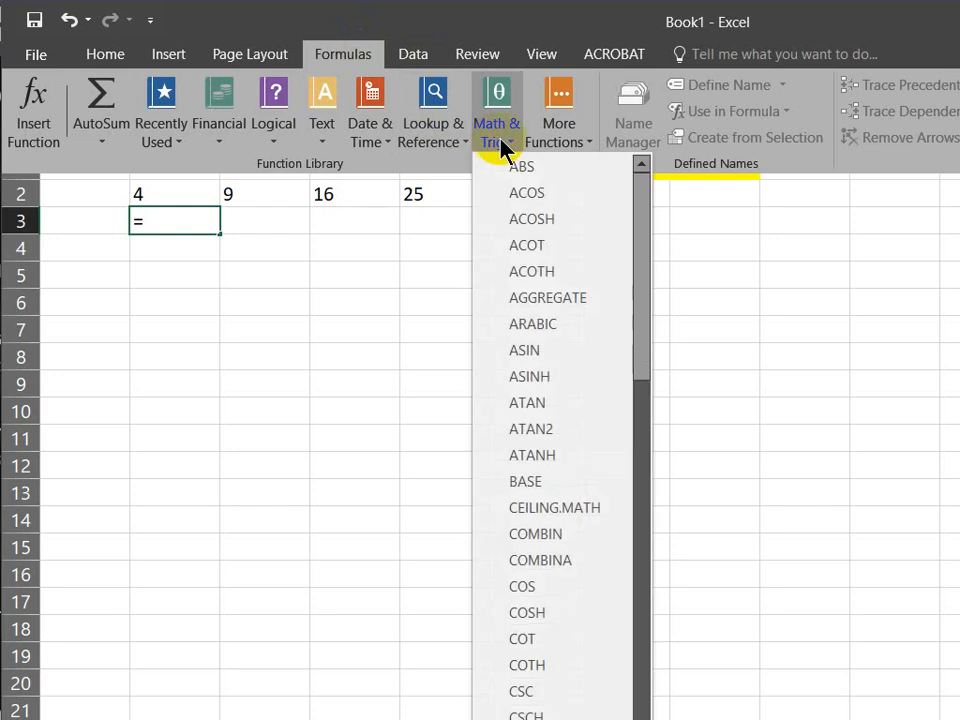
left_click_drag(648, 285, 648, 672)
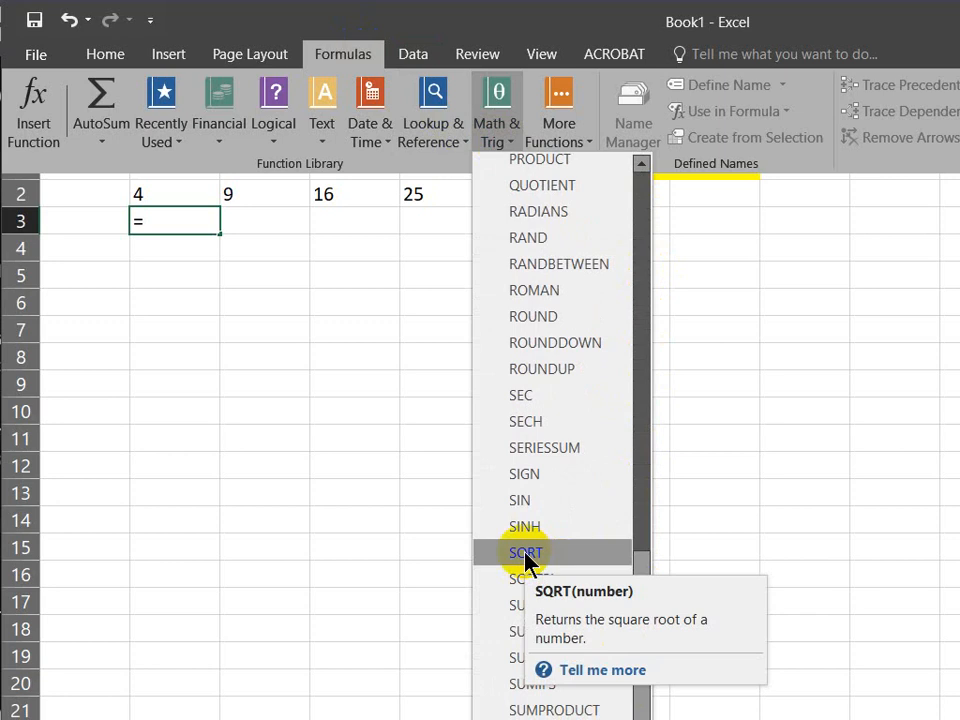
left_click(527, 555)
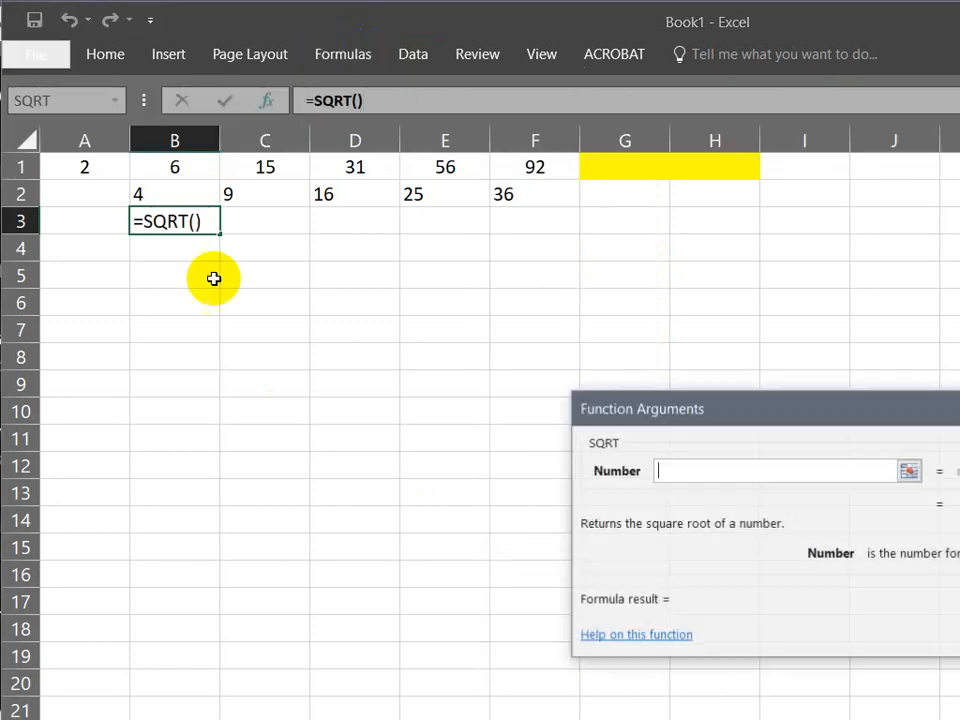
left_click(143, 194)
left_click_drag(883, 429, 510, 296)
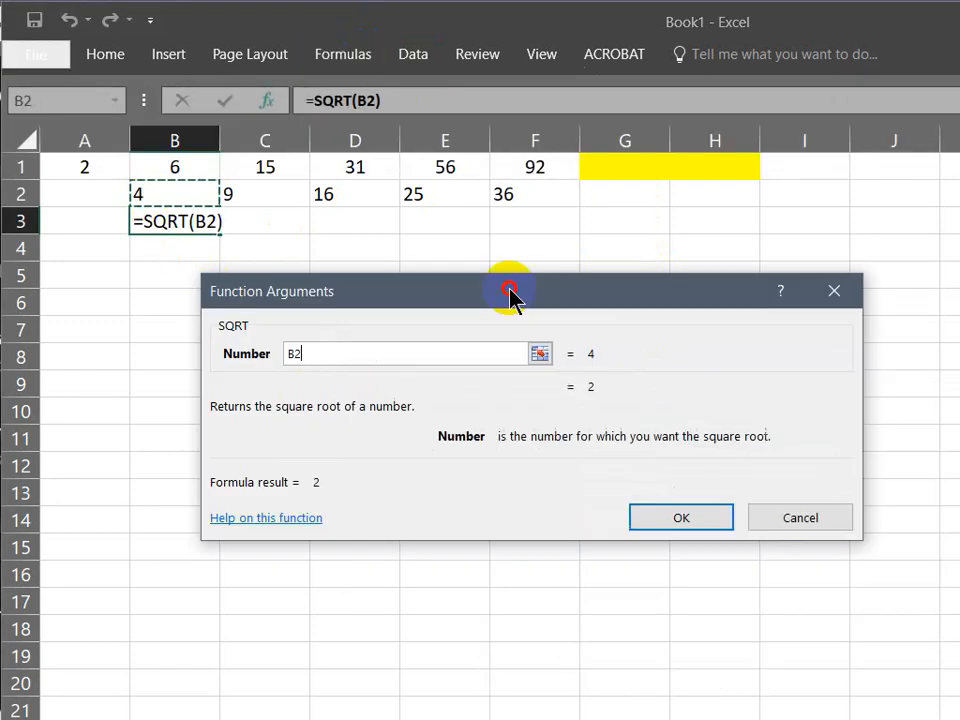
left_click(683, 517)
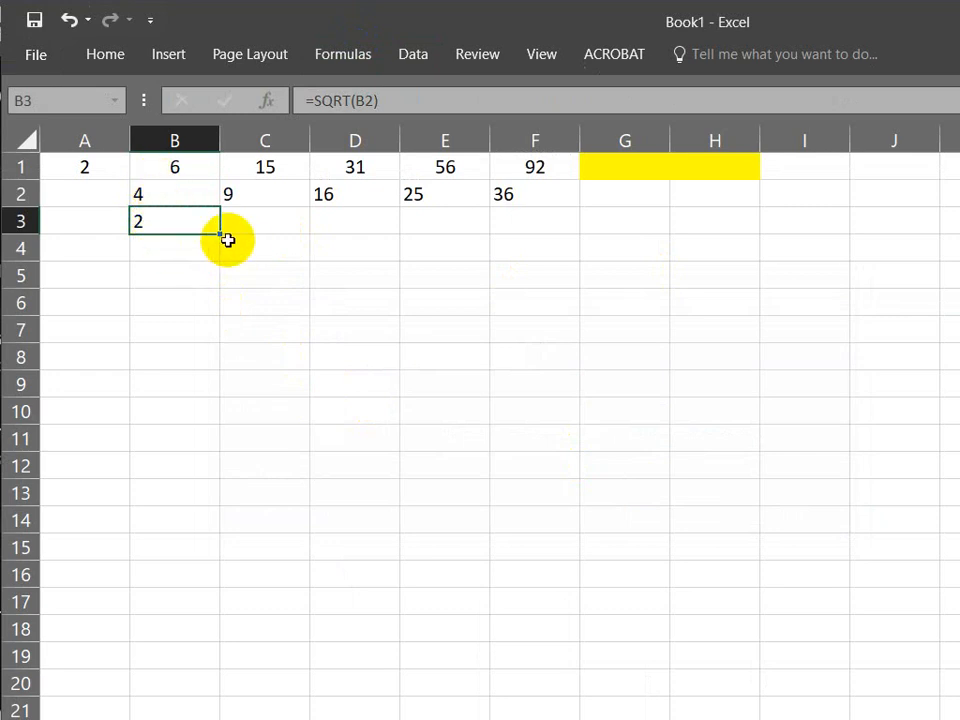
left_click_drag(220, 238, 549, 240)
left_click(143, 267)
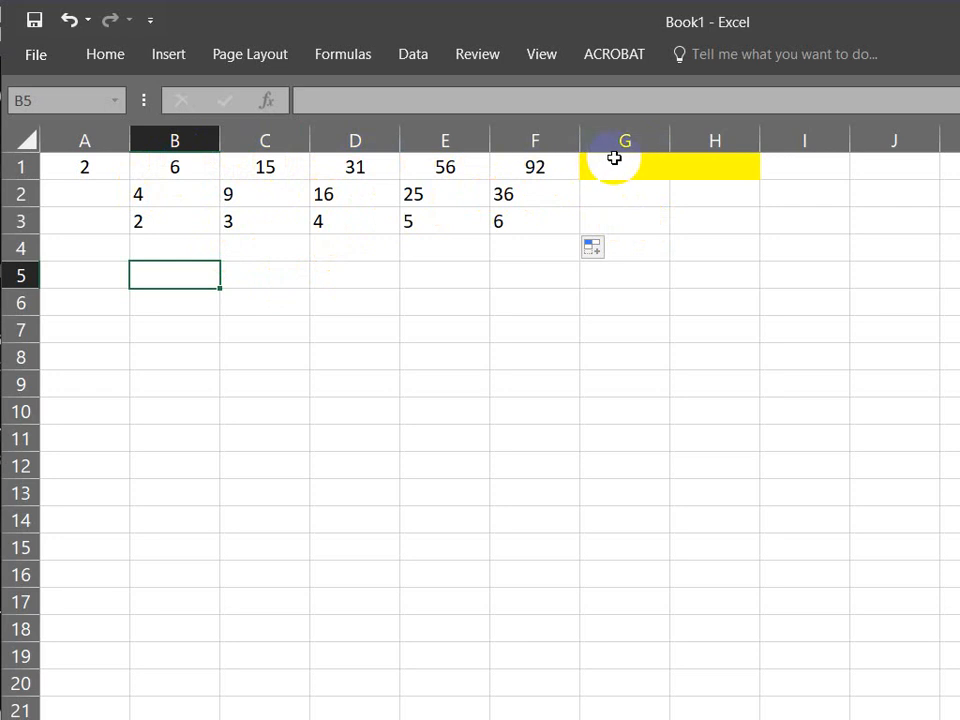
left_click_drag(638, 163, 728, 166)
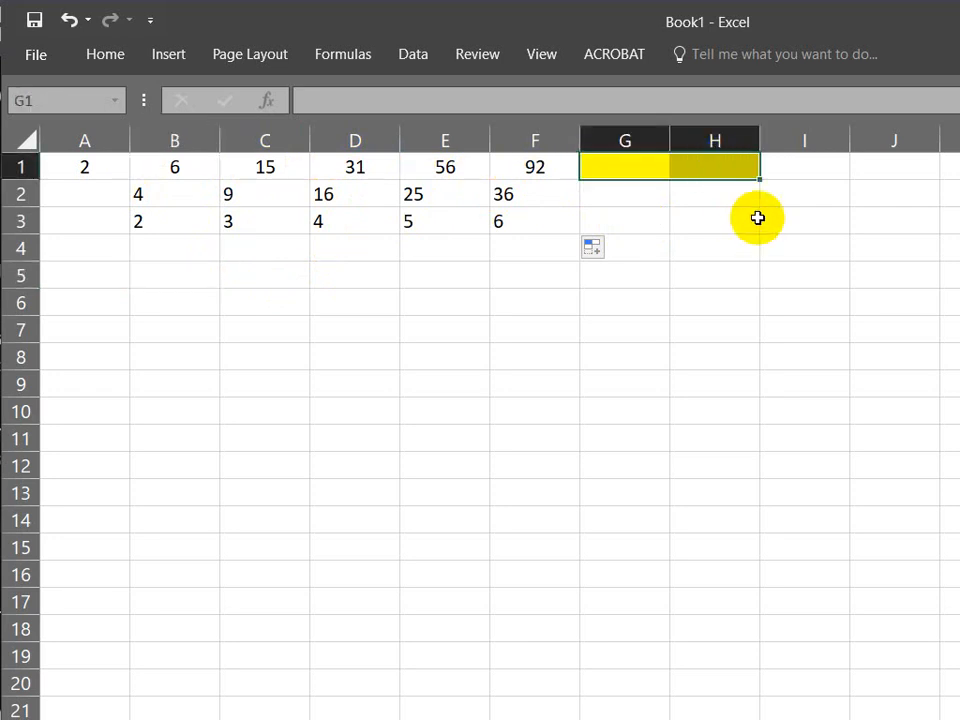
left_click(652, 215)
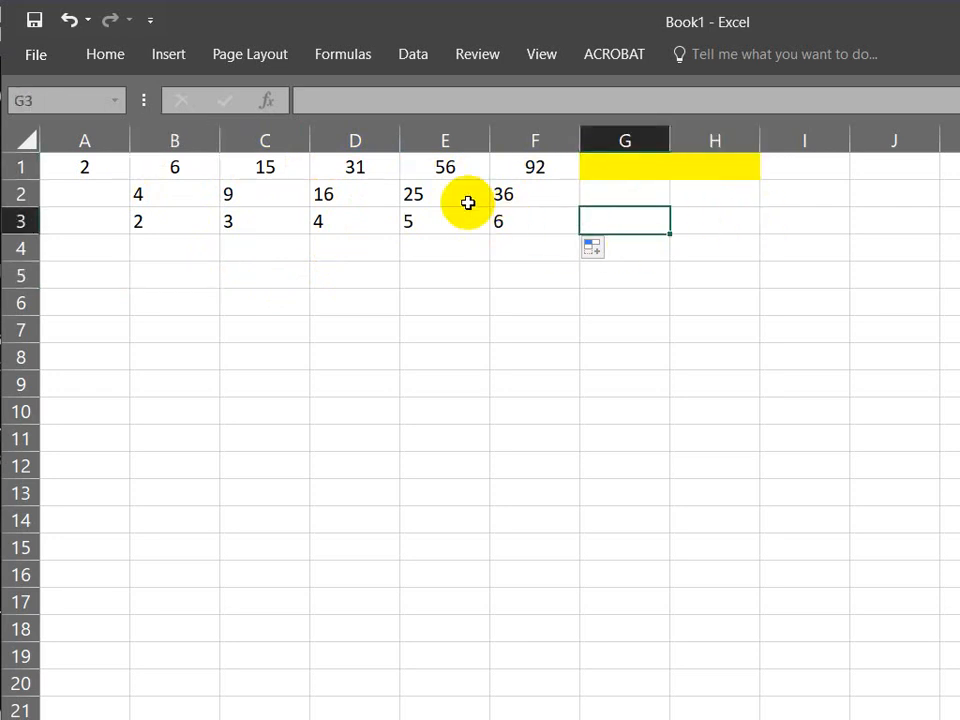
left_click_drag(150, 224, 517, 226)
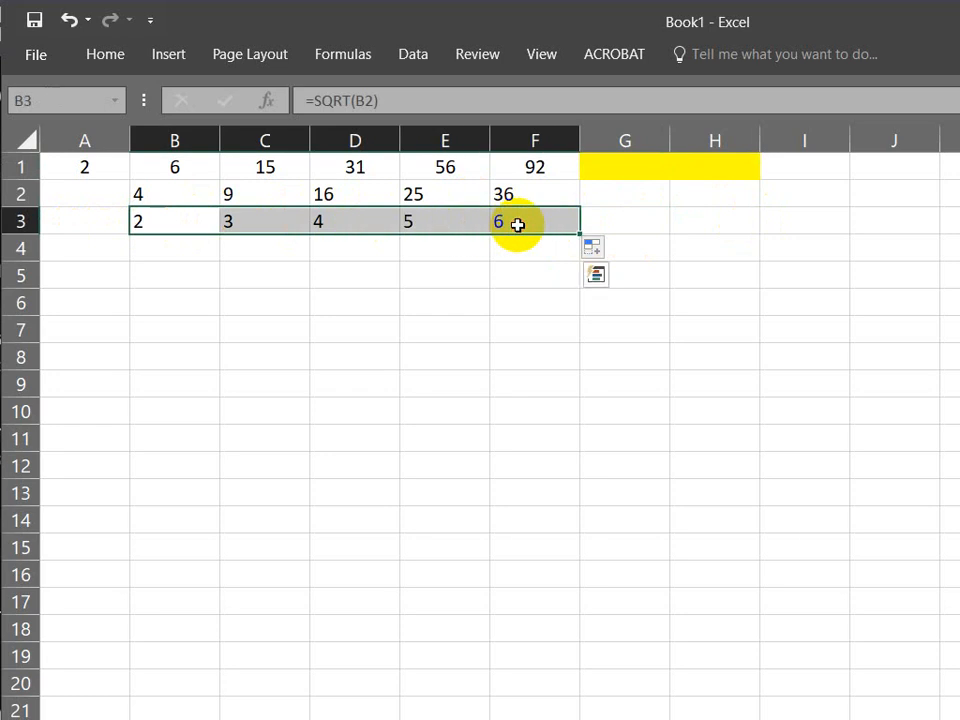
Continue the row 3 sequence by entering 7, 8, 9 and 10 in cells G3 to J3.
left_click(644, 221)
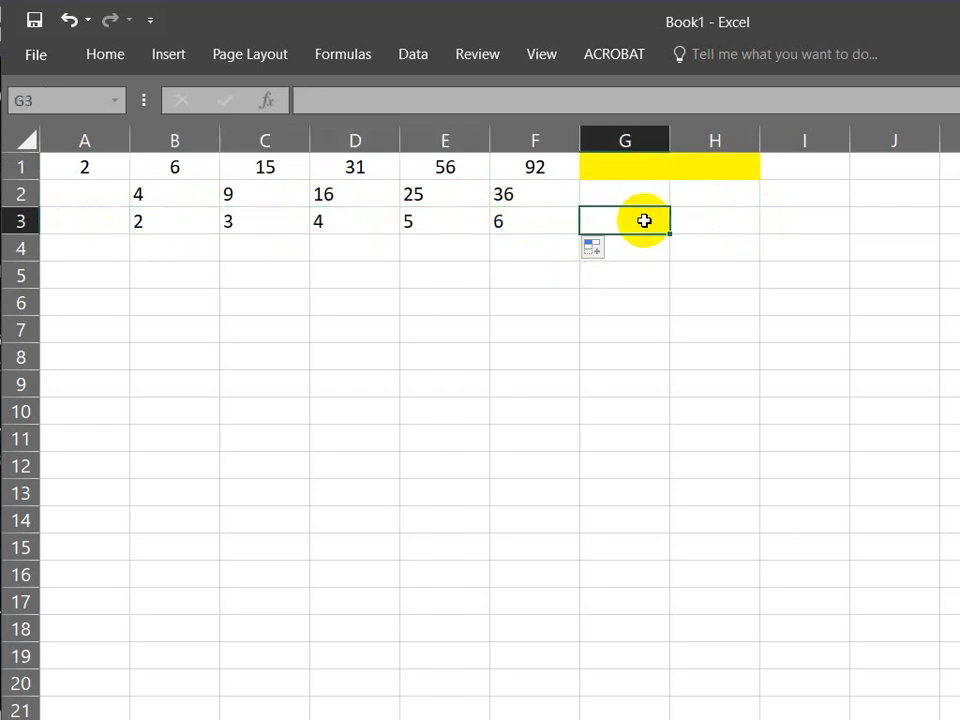
key("Tab")
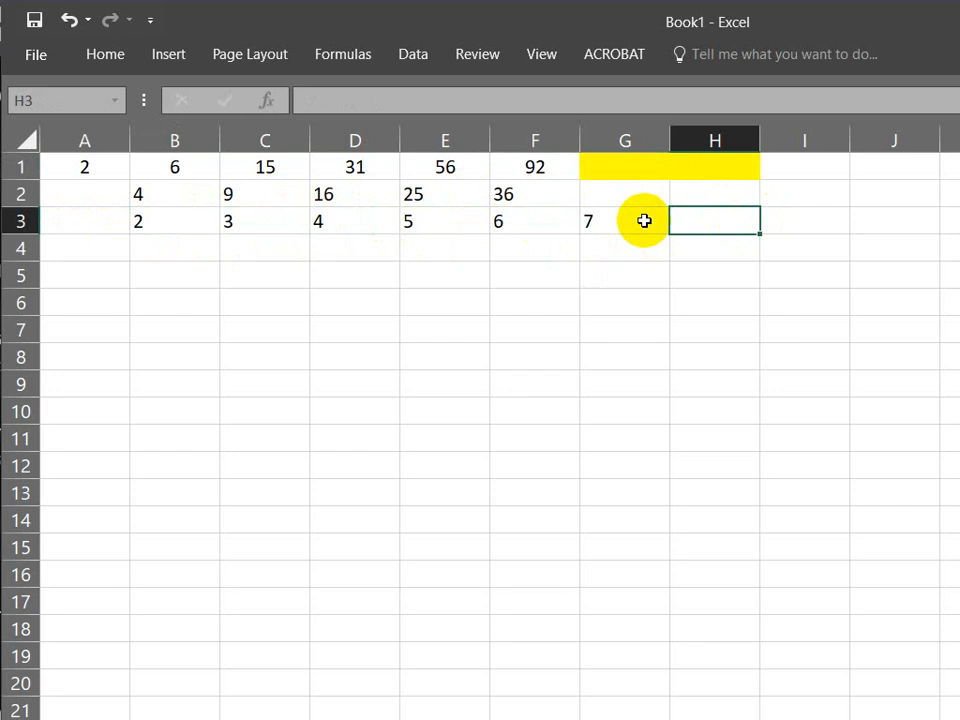
key("Tab")
key("Tab")
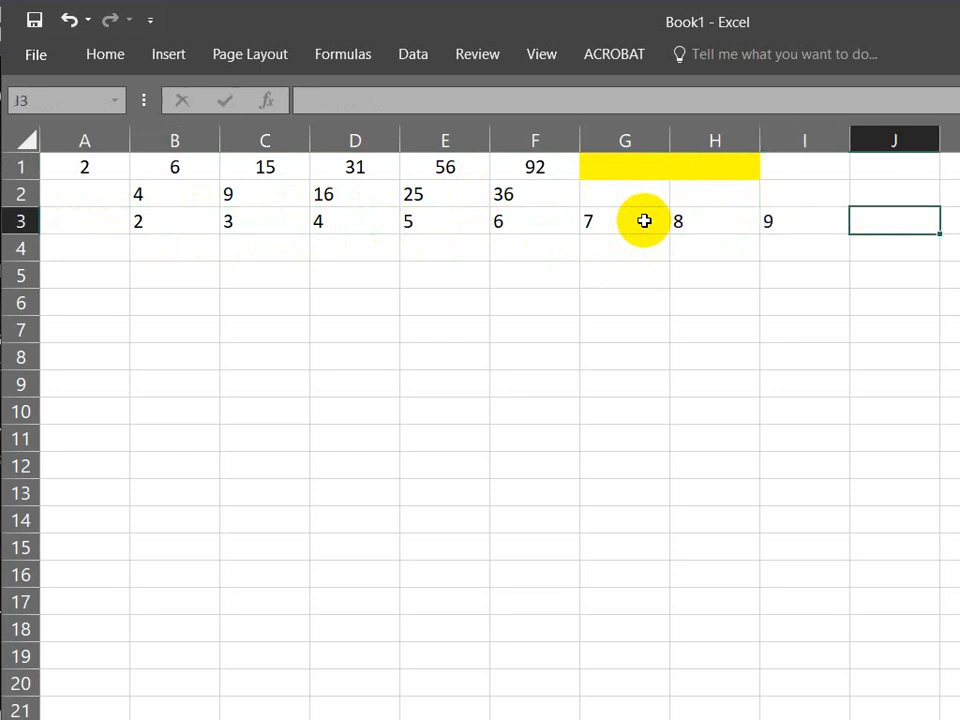
key("Return")
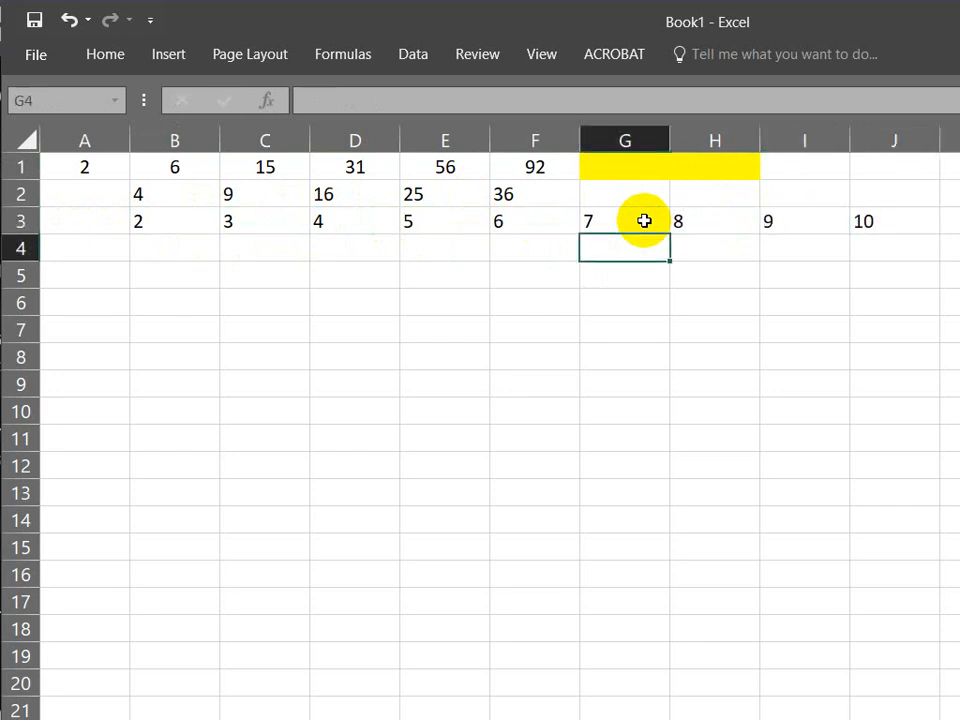
Extend the row 3 number sequence from G3 across through L3, up to 12.
left_click_drag(644, 221, 702, 218)
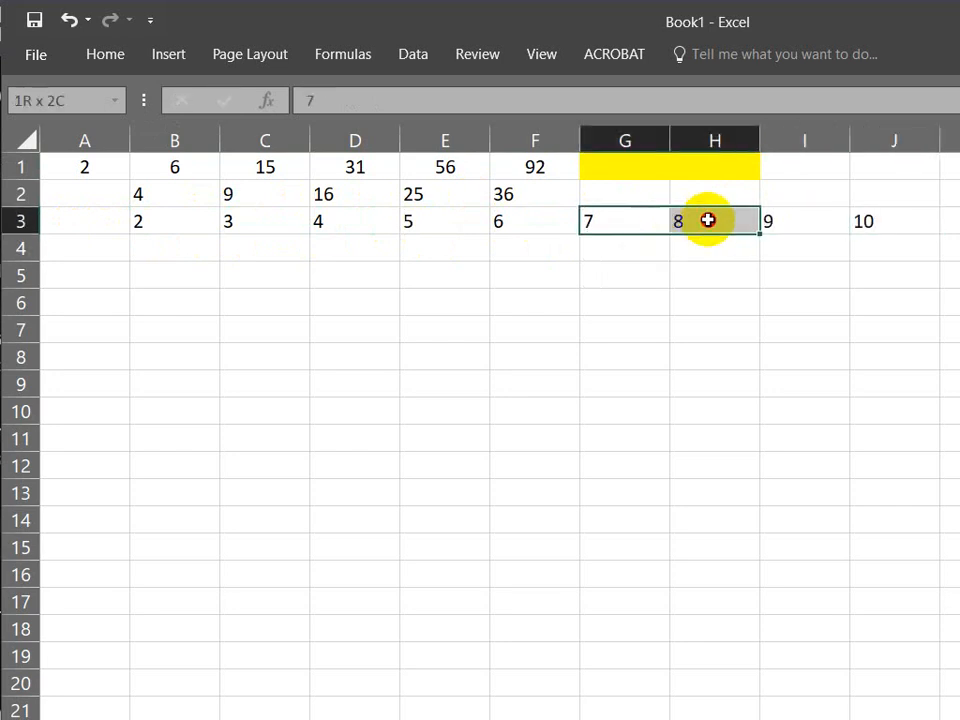
left_click_drag(619, 223, 790, 228)
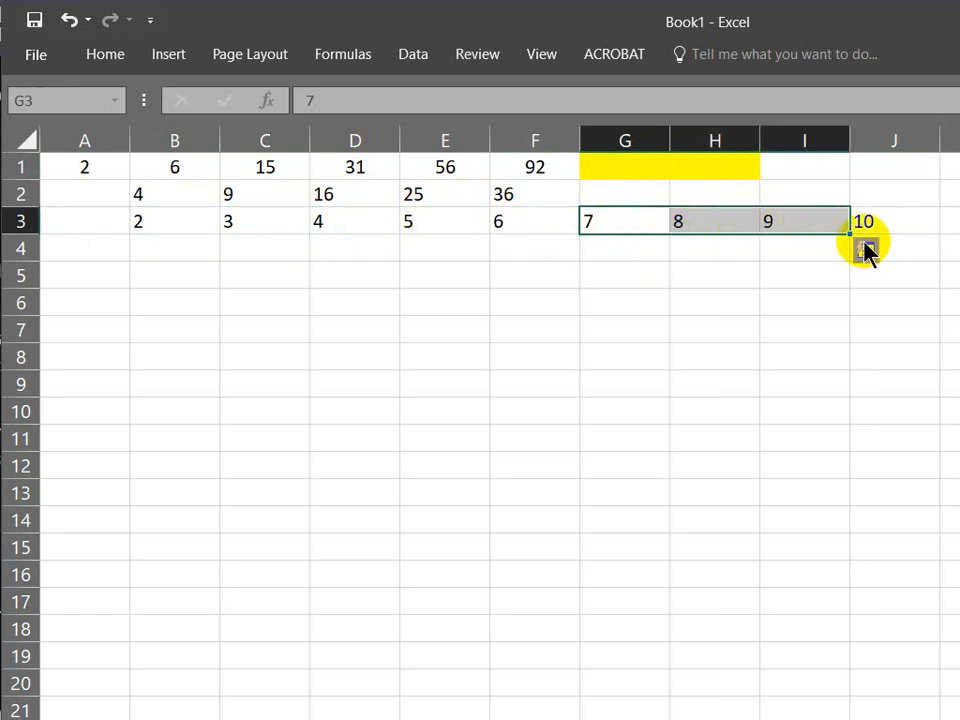
left_click_drag(856, 232, 959, 231)
scroll(500, 436, "left", 2)
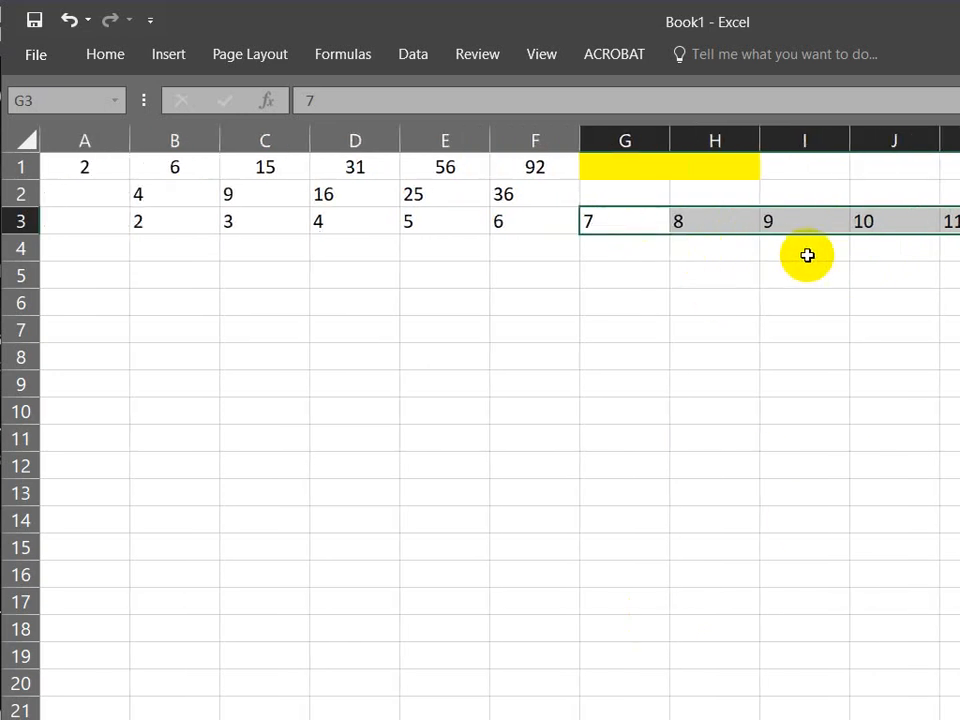
Examine the formulas in F2 and F3 against the empty G2, the sequence value in G3 and the highlighted cells G1:H1.
left_click(624, 219)
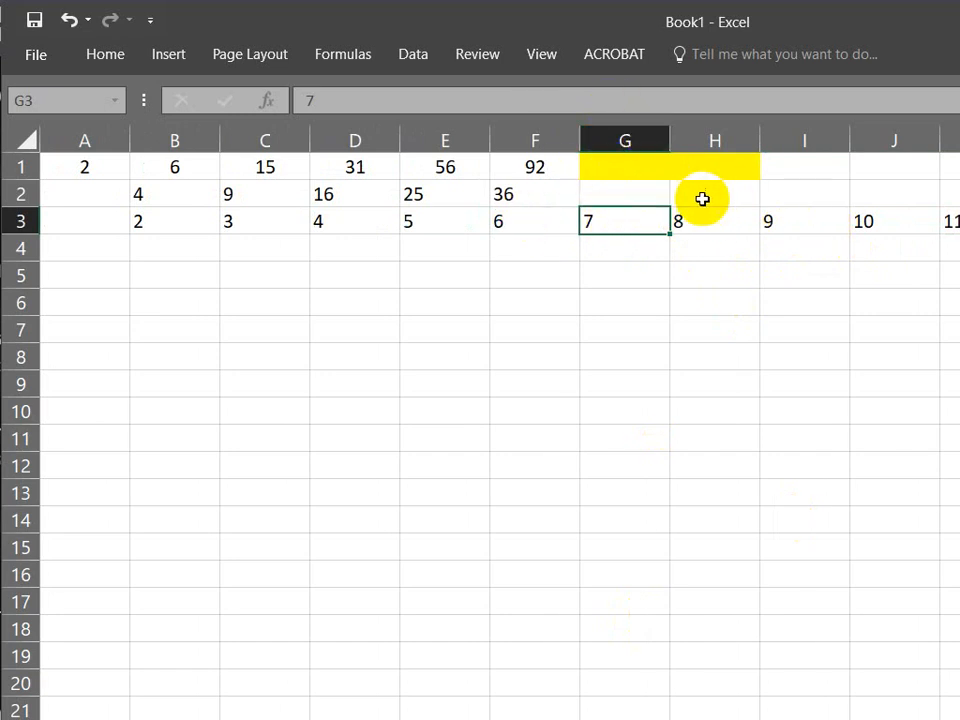
left_click_drag(648, 158, 690, 175)
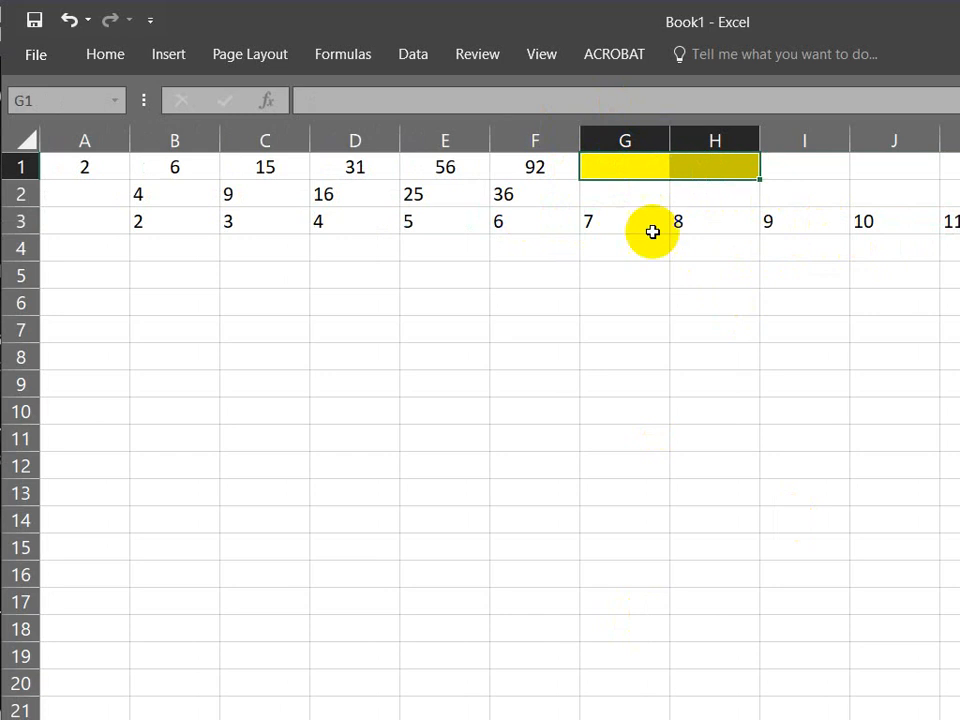
left_click(611, 224)
left_click(502, 231)
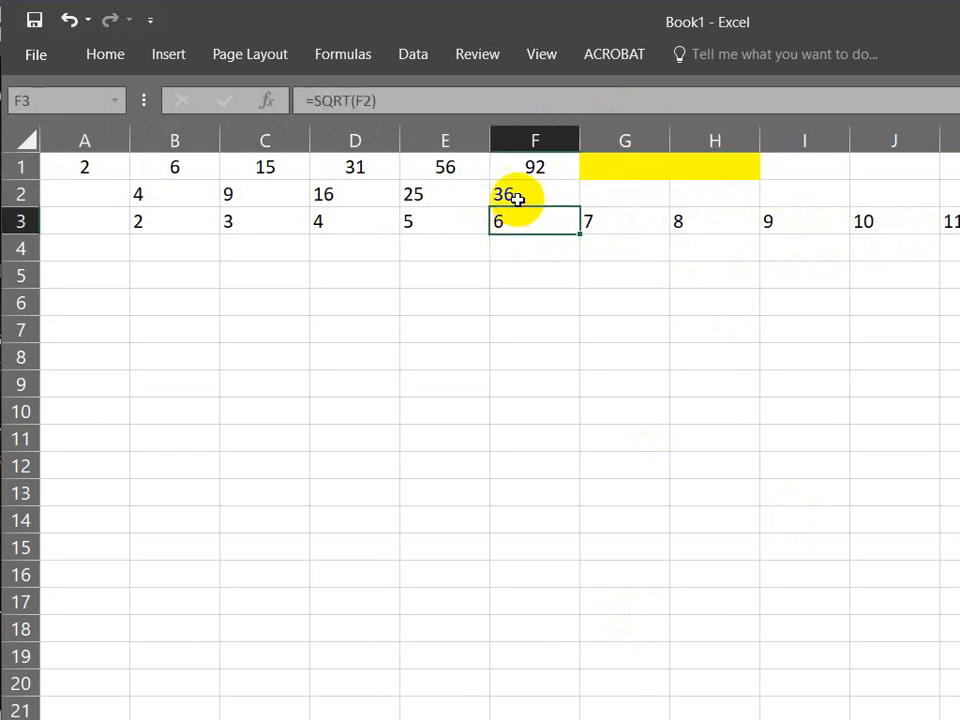
left_click(510, 194)
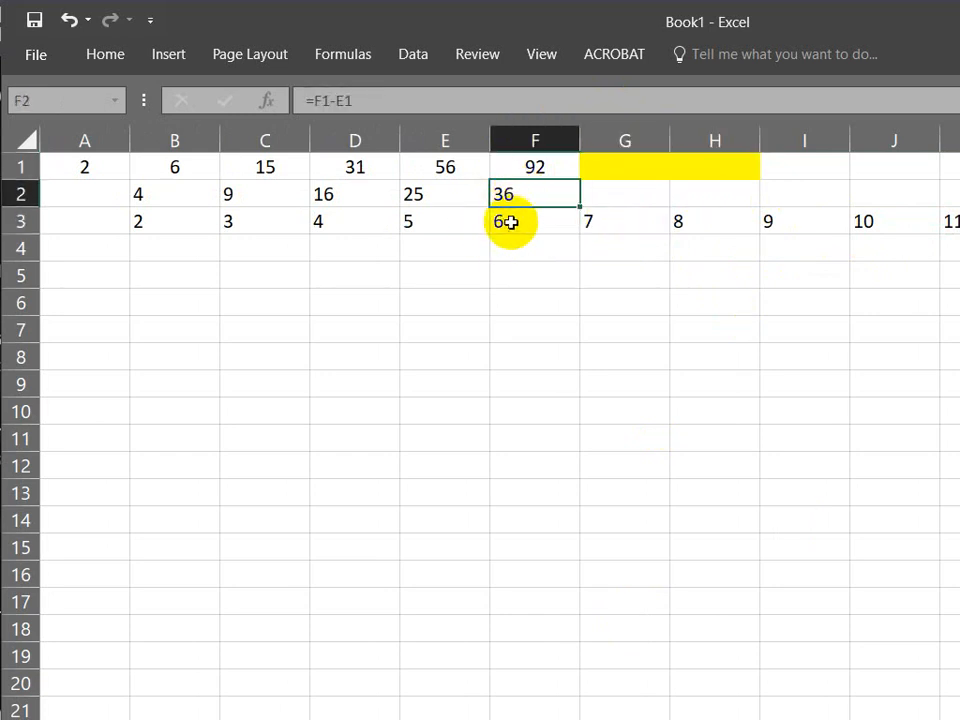
left_click(519, 223)
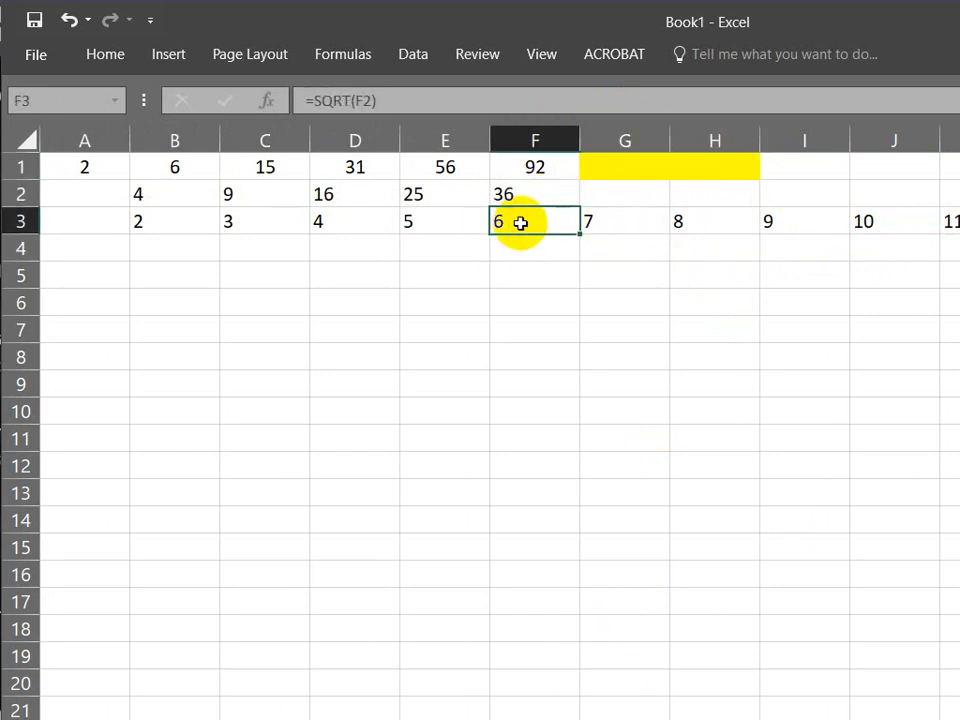
left_click(611, 222)
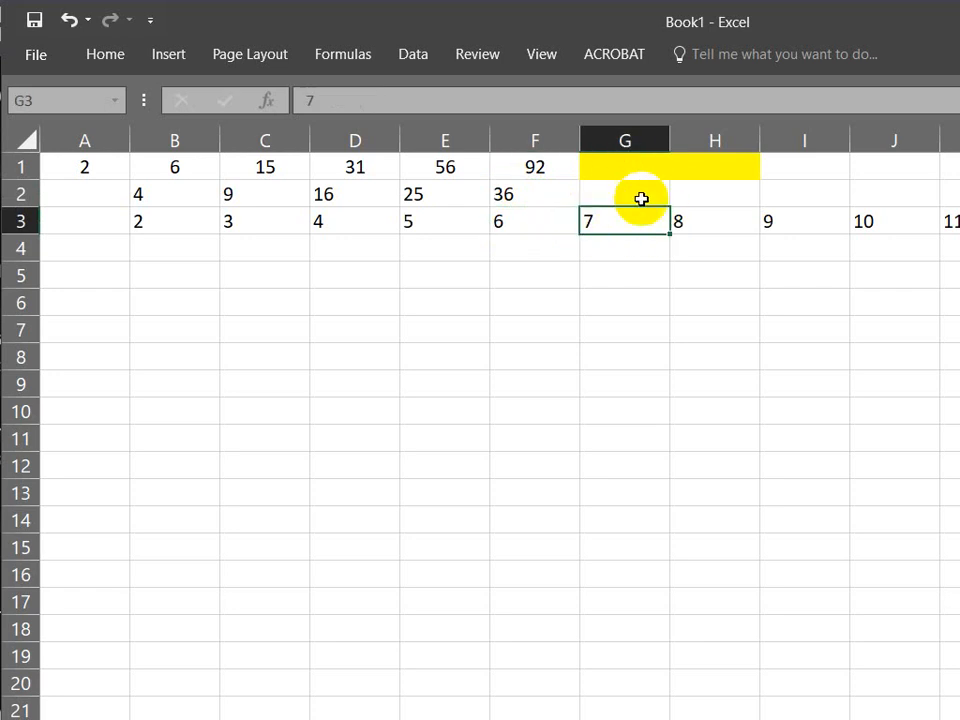
left_click(620, 192)
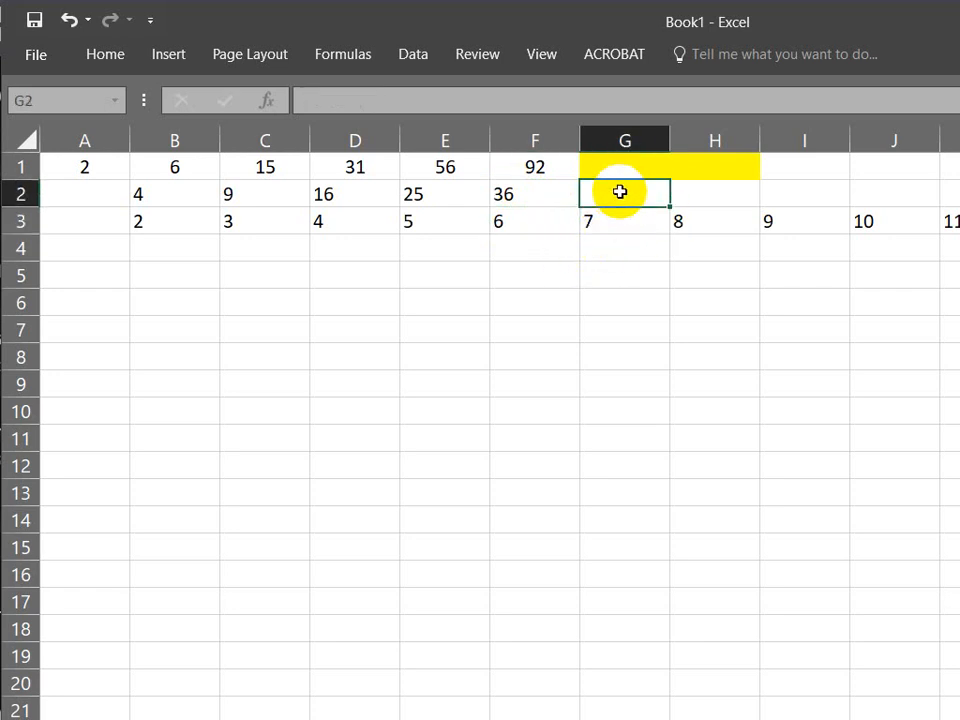
left_click(628, 237)
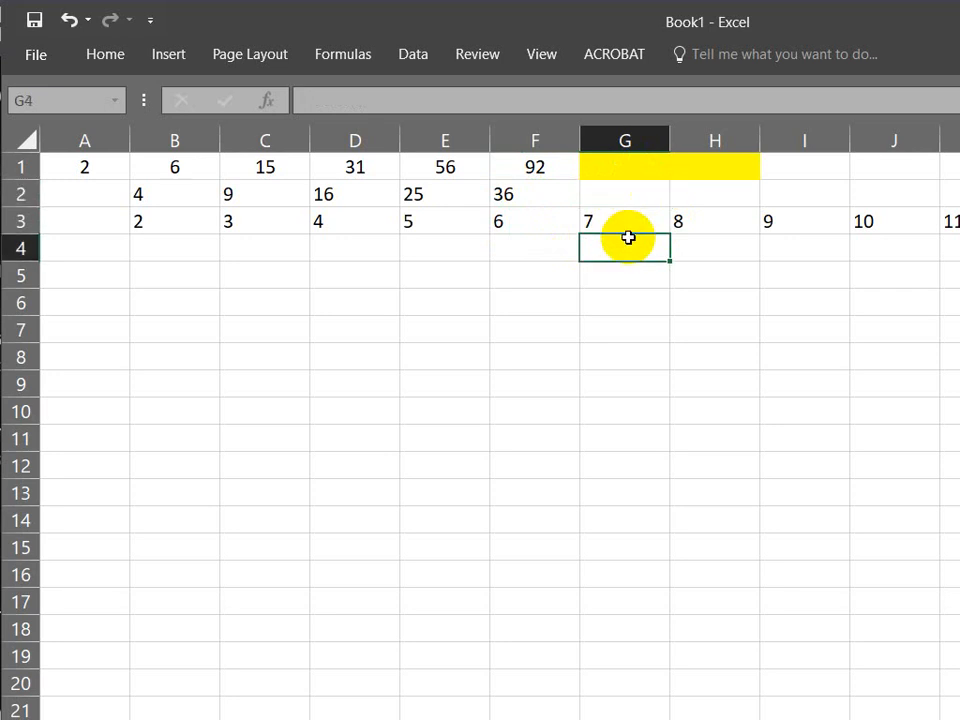
Enter =G3*G3 in G2 to square the value below, and fill the formula across through J2.
left_click(615, 191)
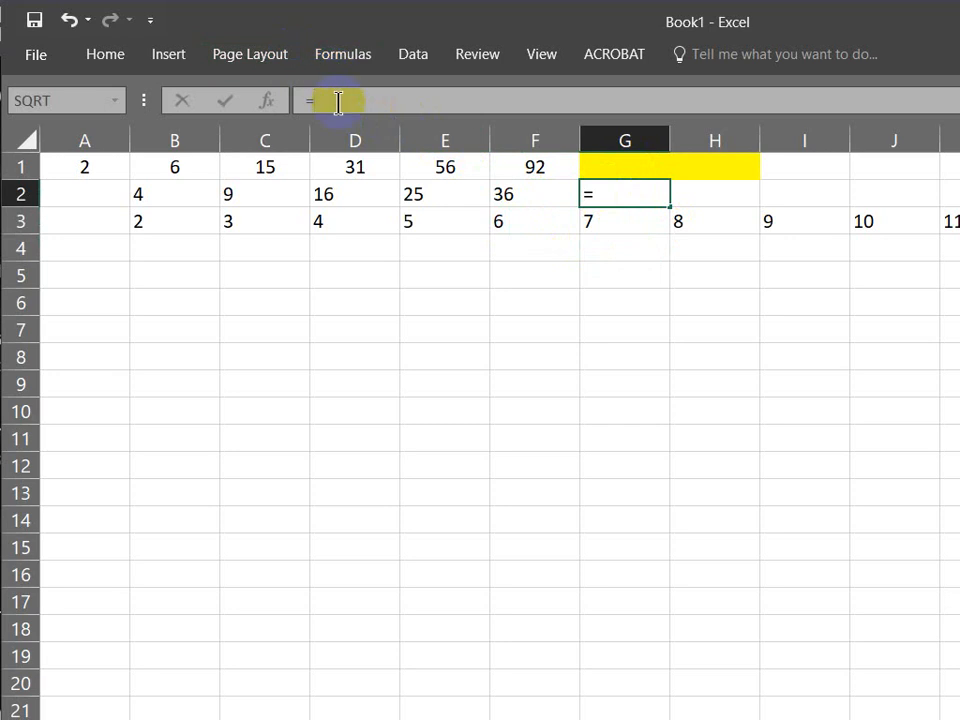
left_click(612, 221)
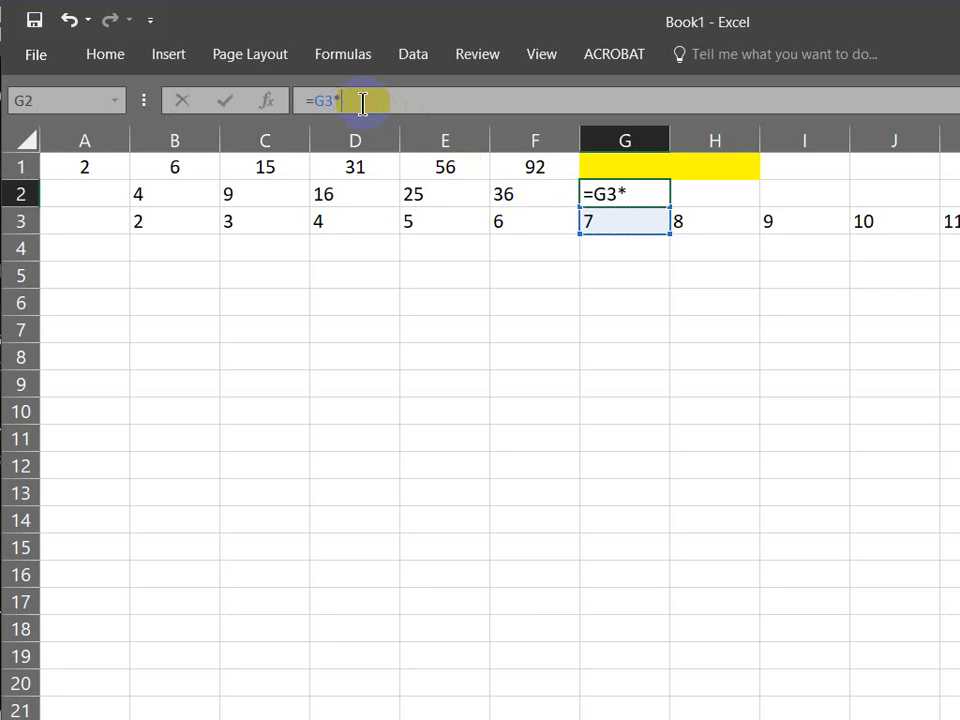
type("*")
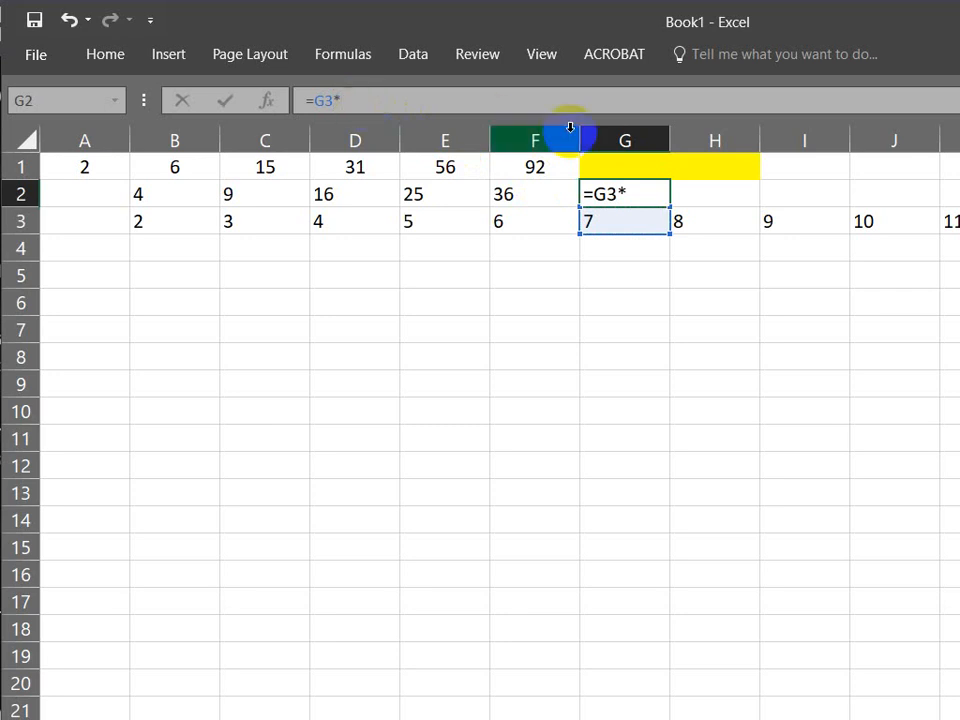
left_click(636, 216)
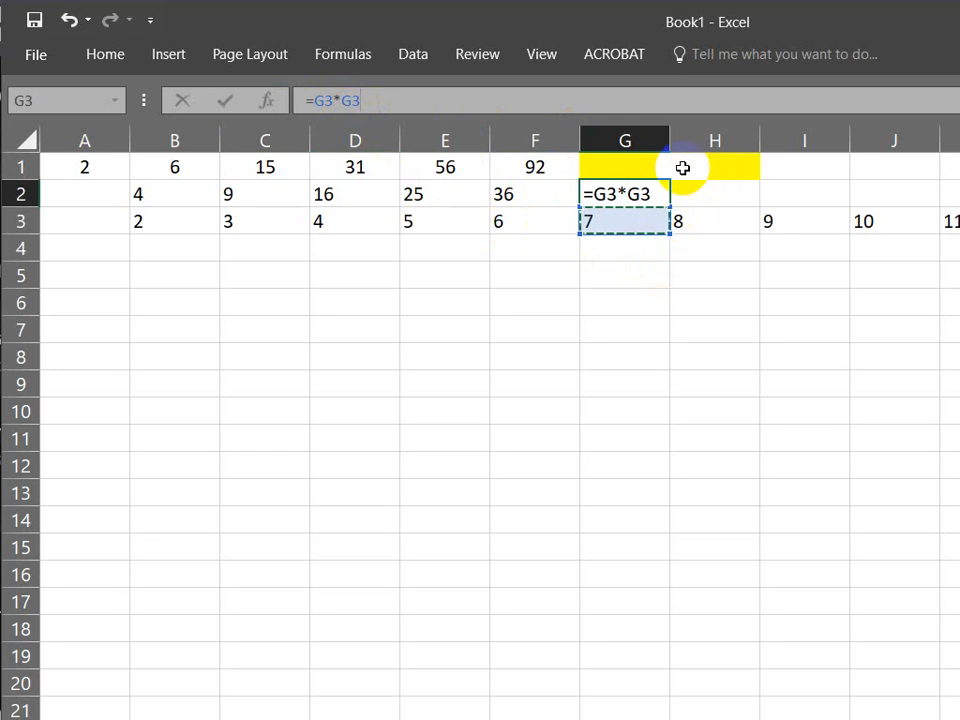
key("Return")
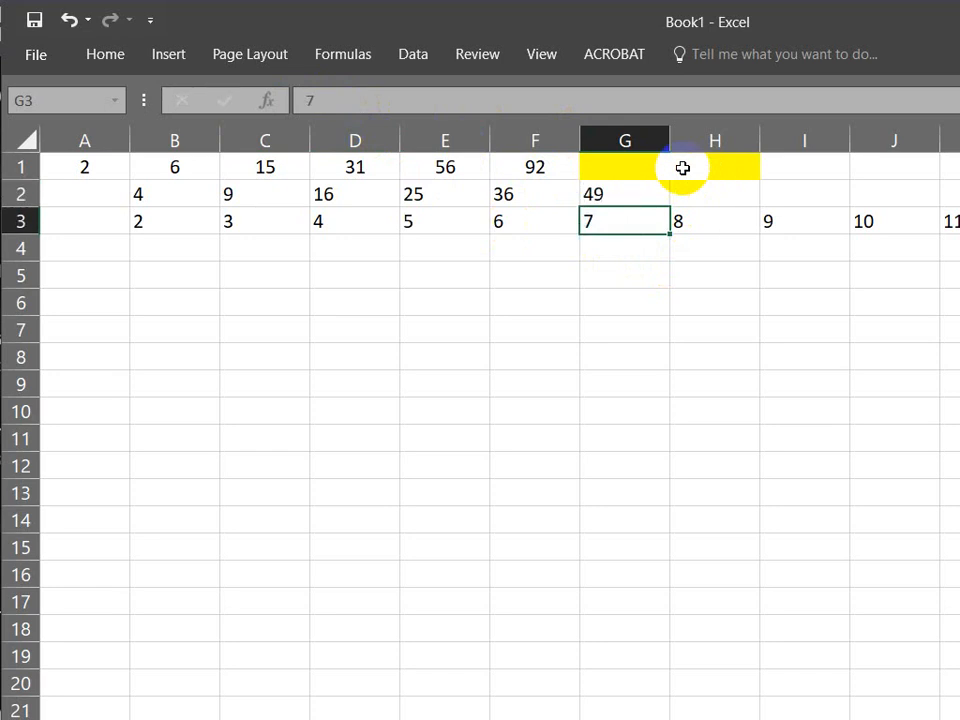
left_click(622, 191)
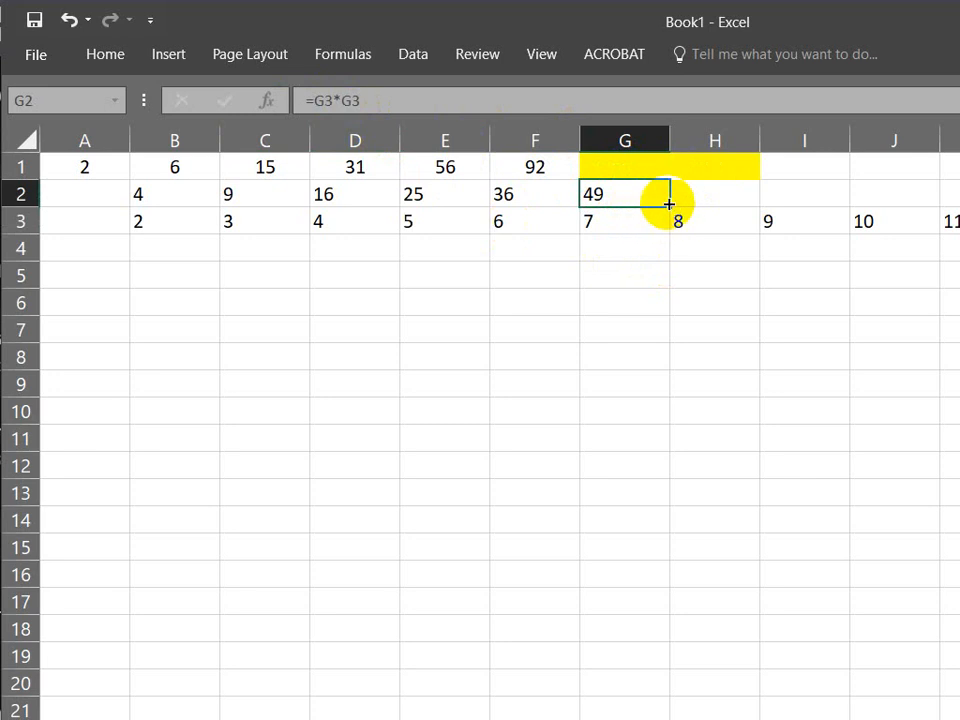
left_click_drag(669, 203, 915, 210)
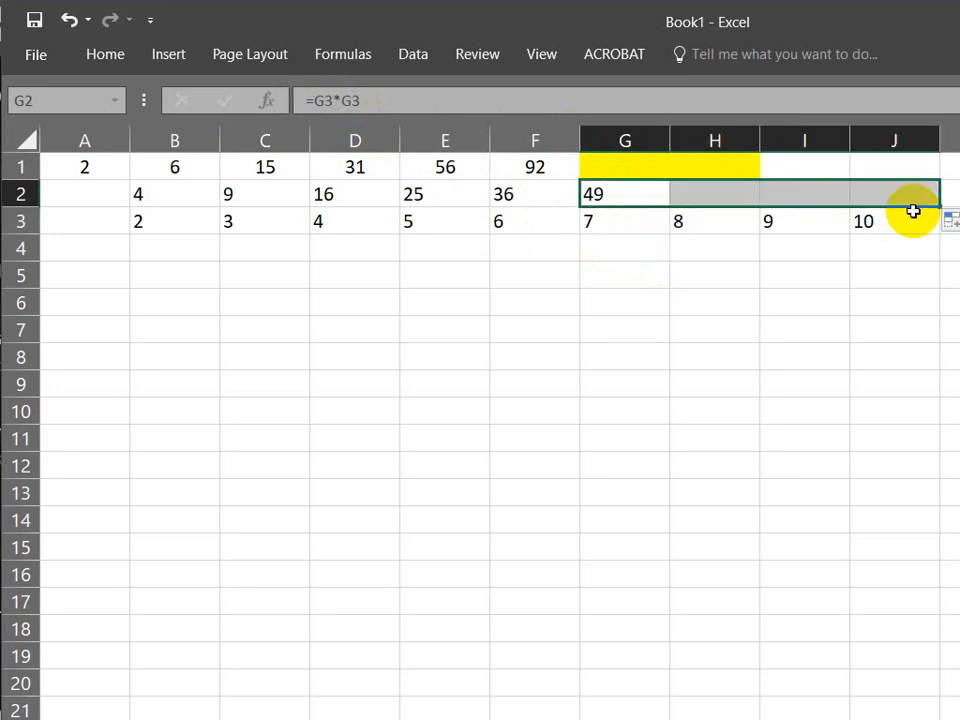
left_click(620, 250)
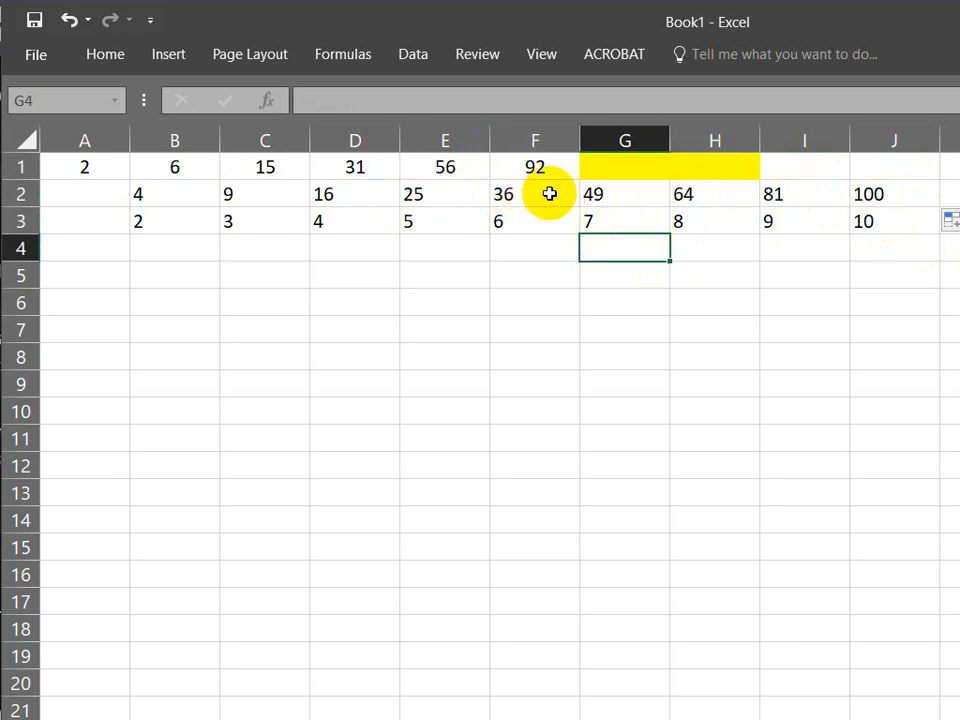
Enter =F1+G2 in G1 to add the next difference to the last number of the series.
left_click_drag(551, 195, 869, 187)
left_click(617, 195)
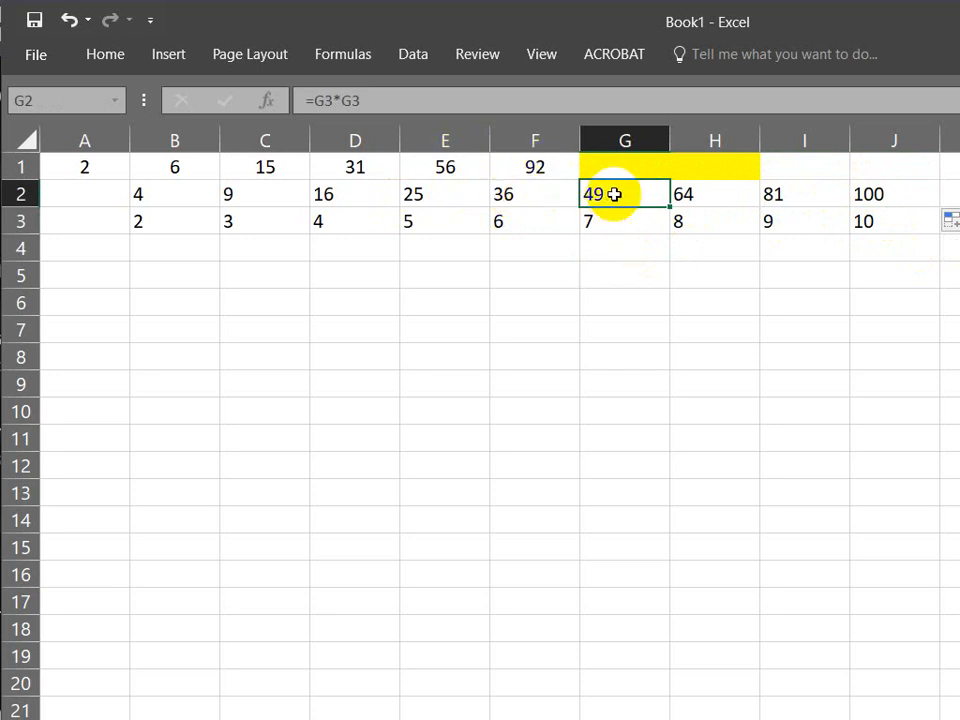
left_click(623, 162)
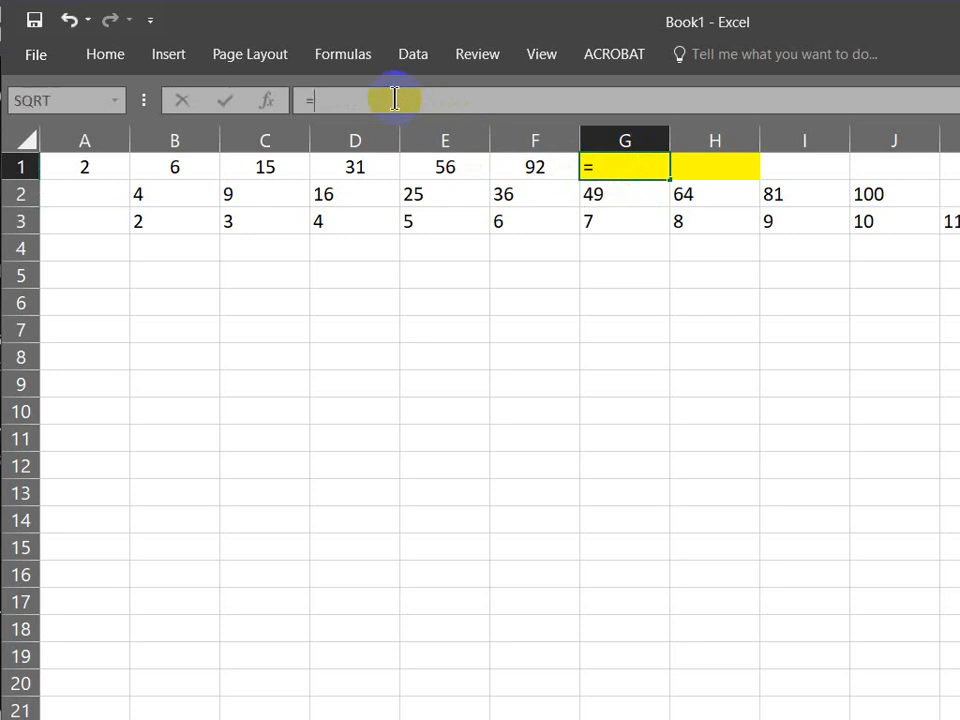
left_click(549, 169)
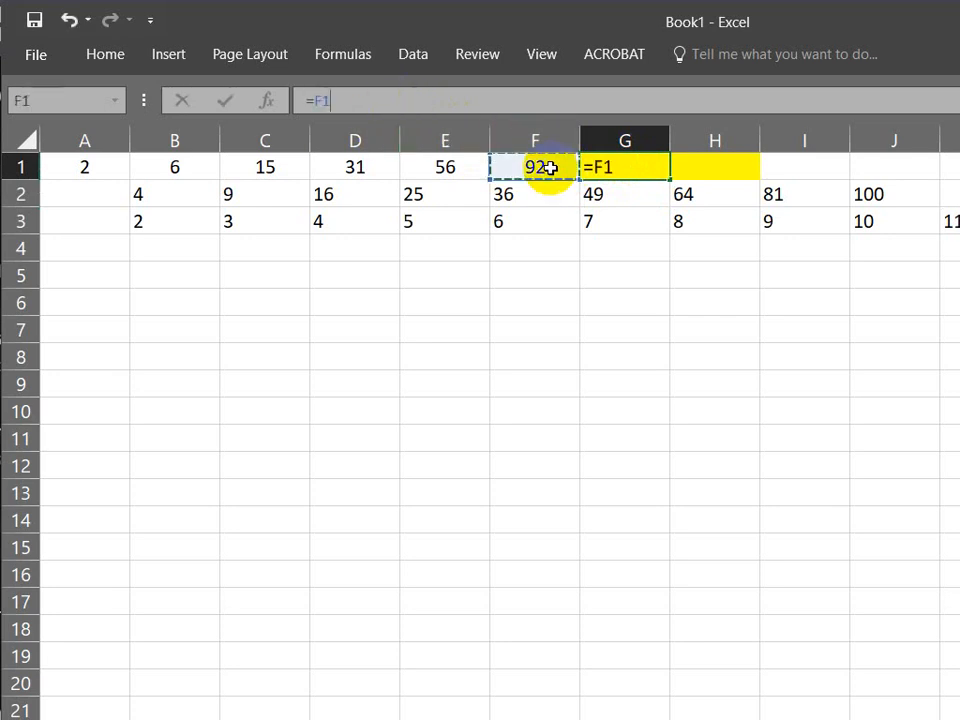
left_click(381, 97)
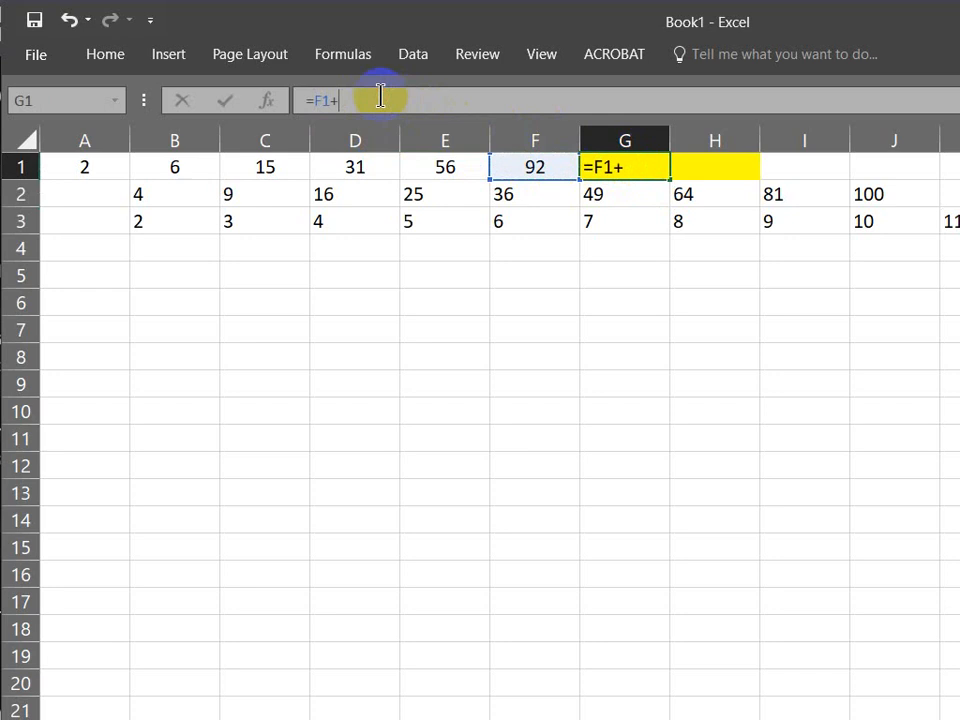
type("+")
left_click(598, 199)
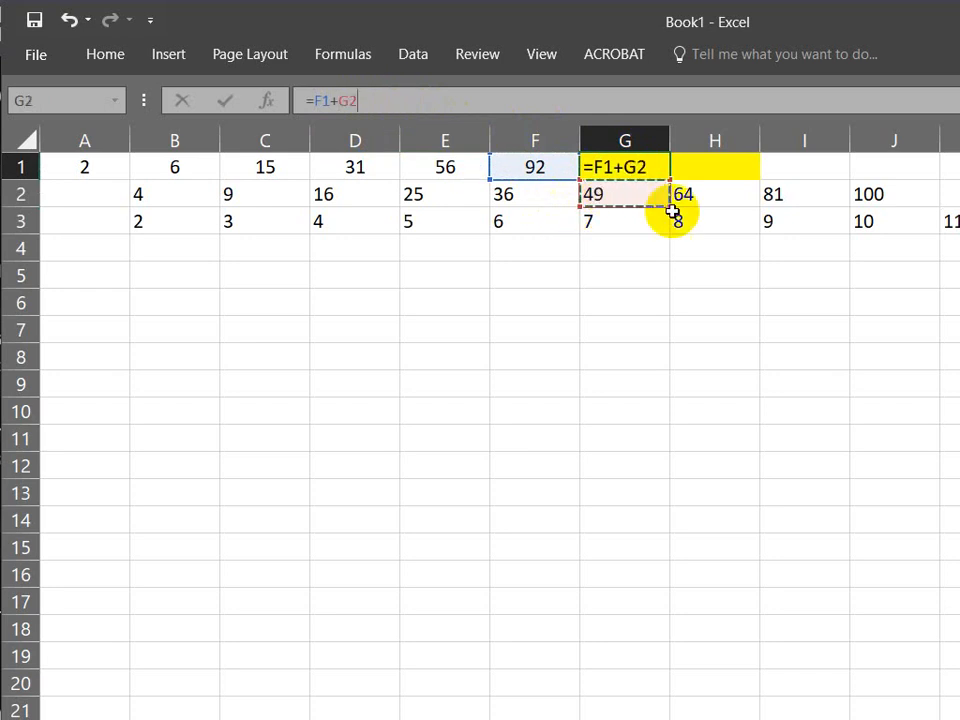
key("Return")
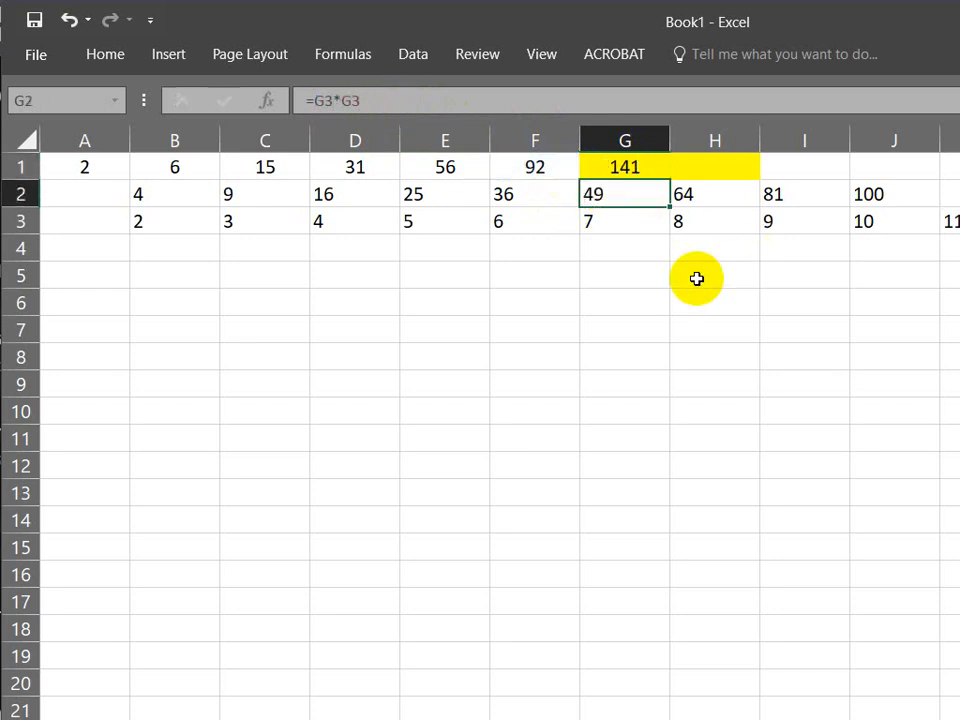
Fill the addition formula from G1 across row 1 through J1.
left_click(632, 165)
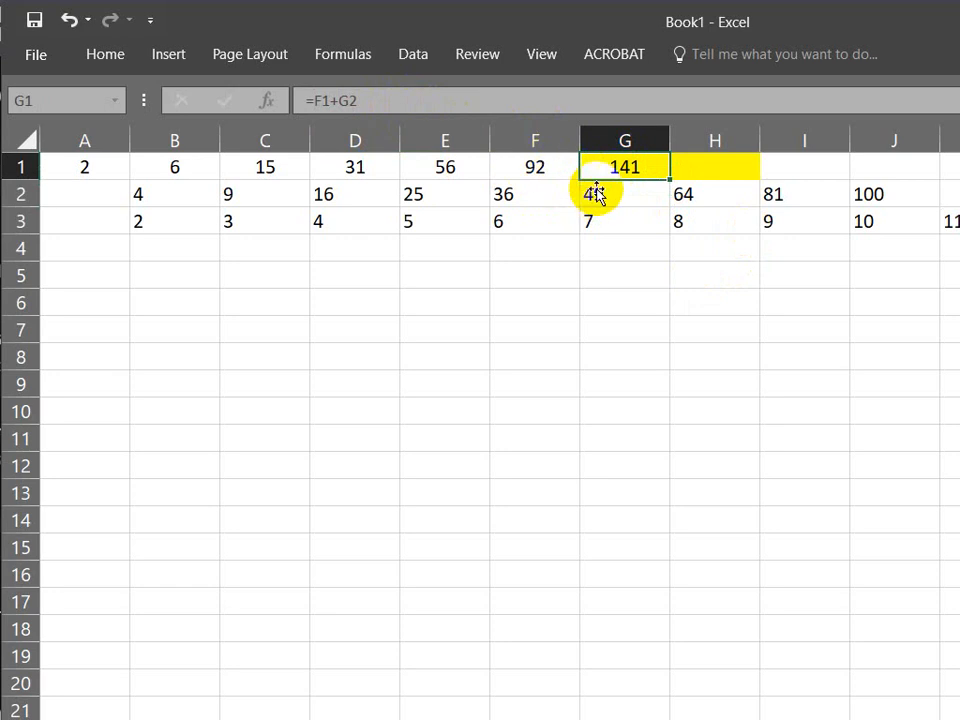
left_click(625, 166)
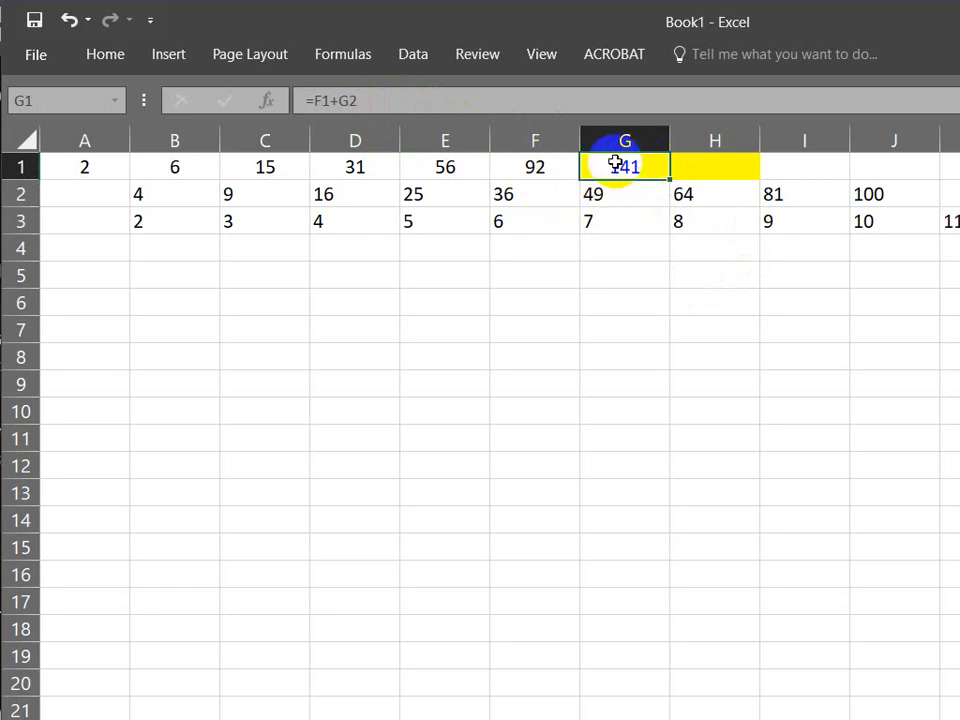
left_click(731, 174)
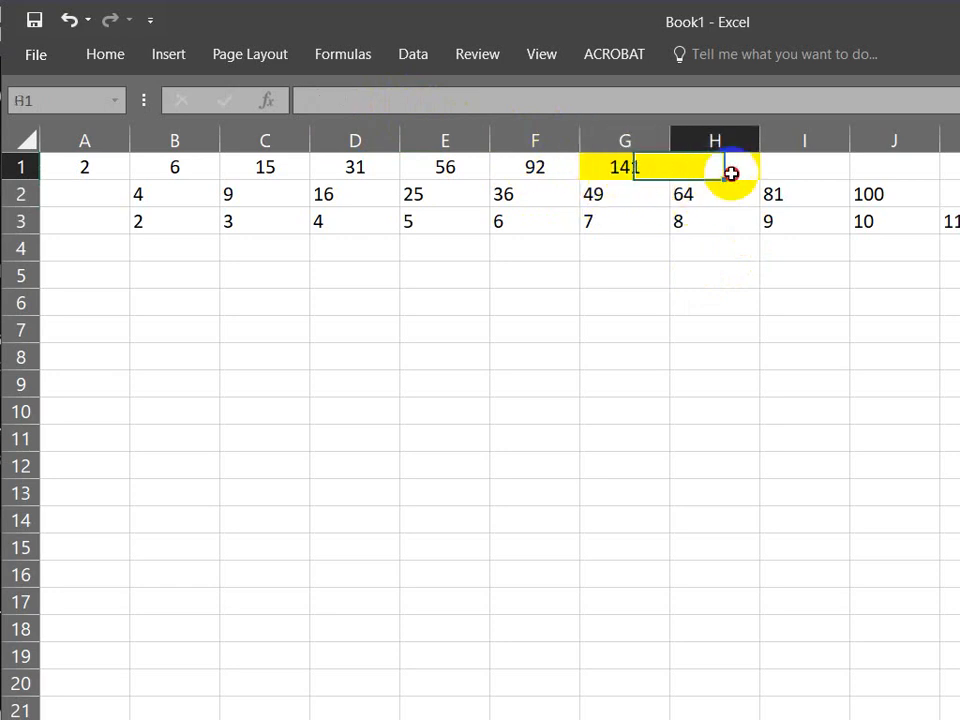
left_click(643, 164)
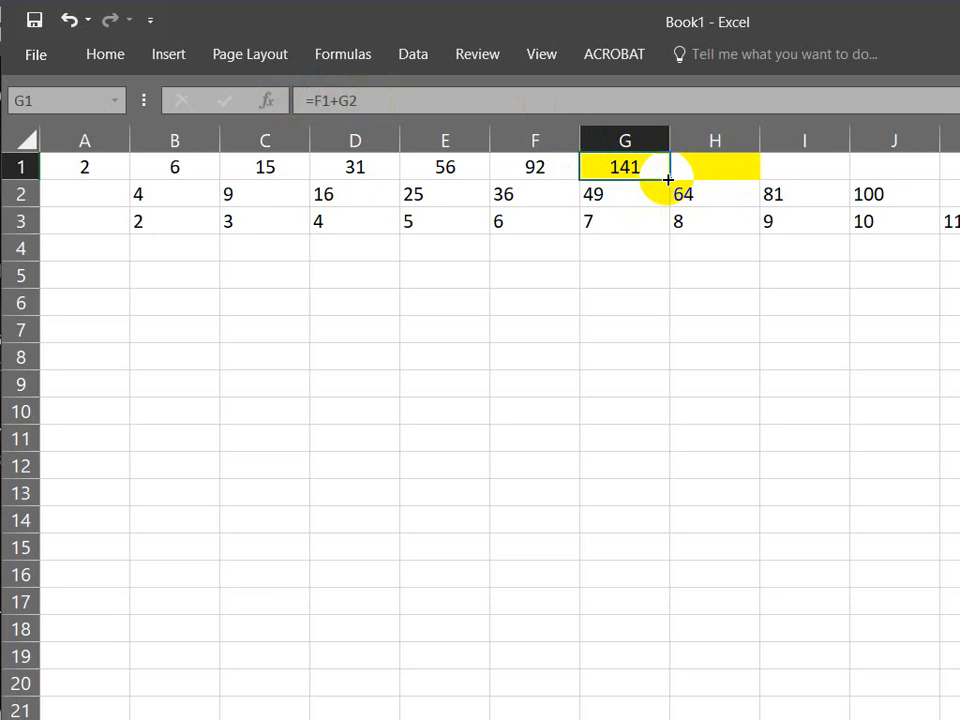
left_click_drag(667, 179, 889, 189)
left_click(776, 276)
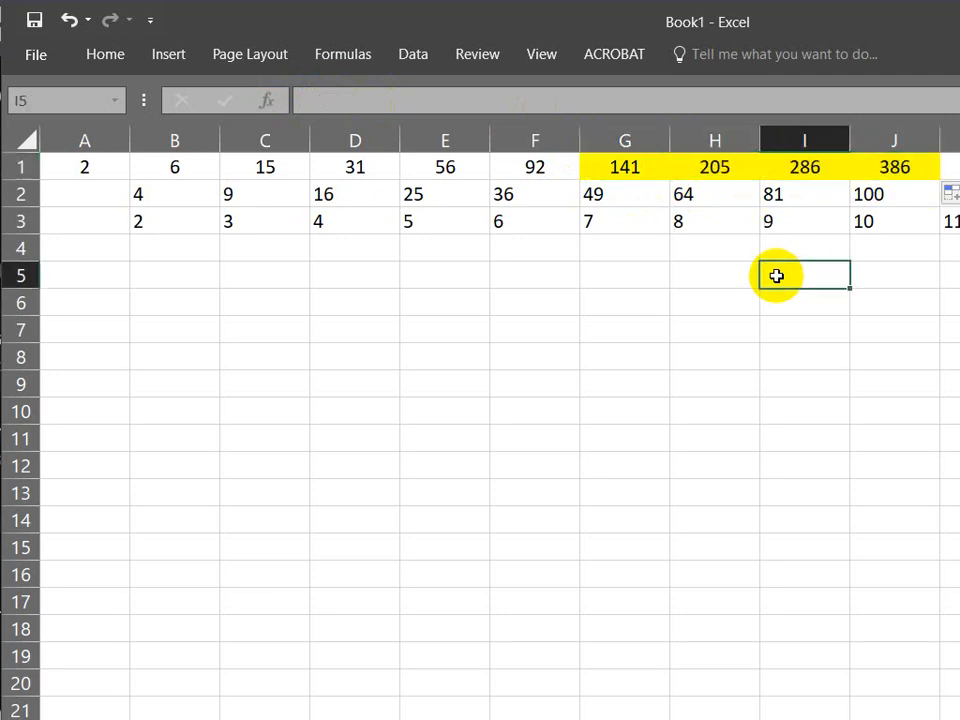
left_click_drag(669, 167, 724, 160)
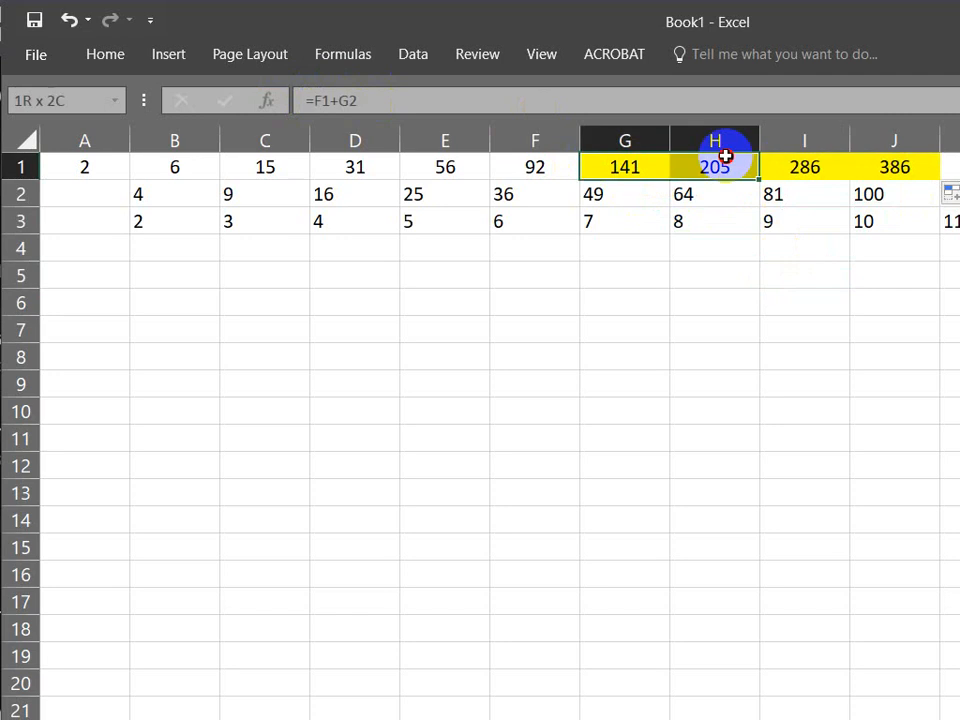
left_click(725, 284)
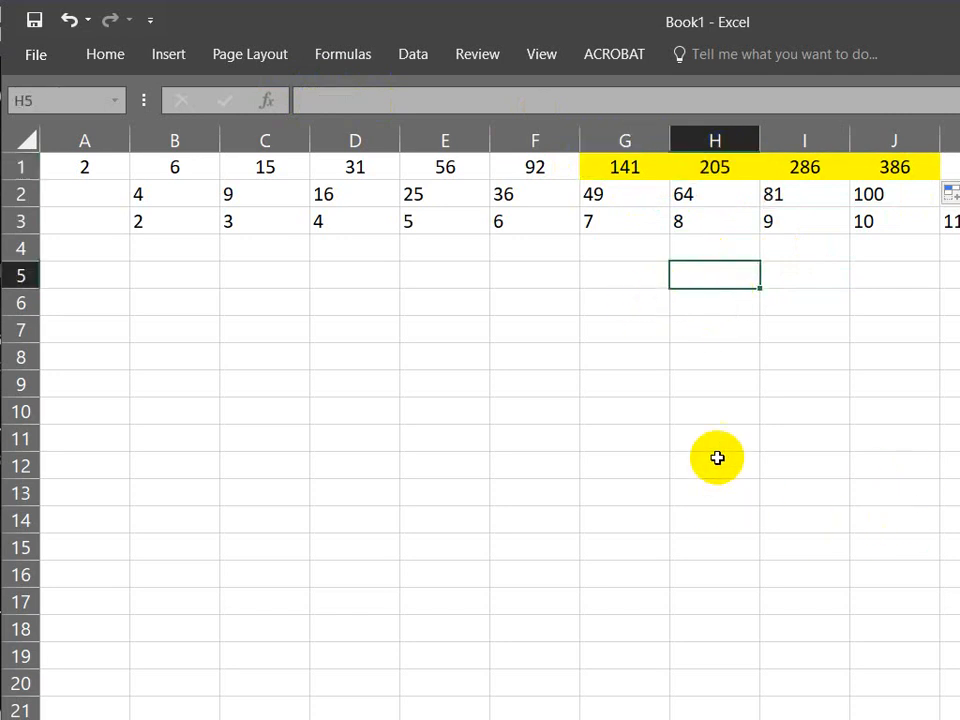
Extend the row 3 sequence to 16 in P3, and fill the squaring formula in row 2 across through P2.
scroll(500, 420, "right", 2)
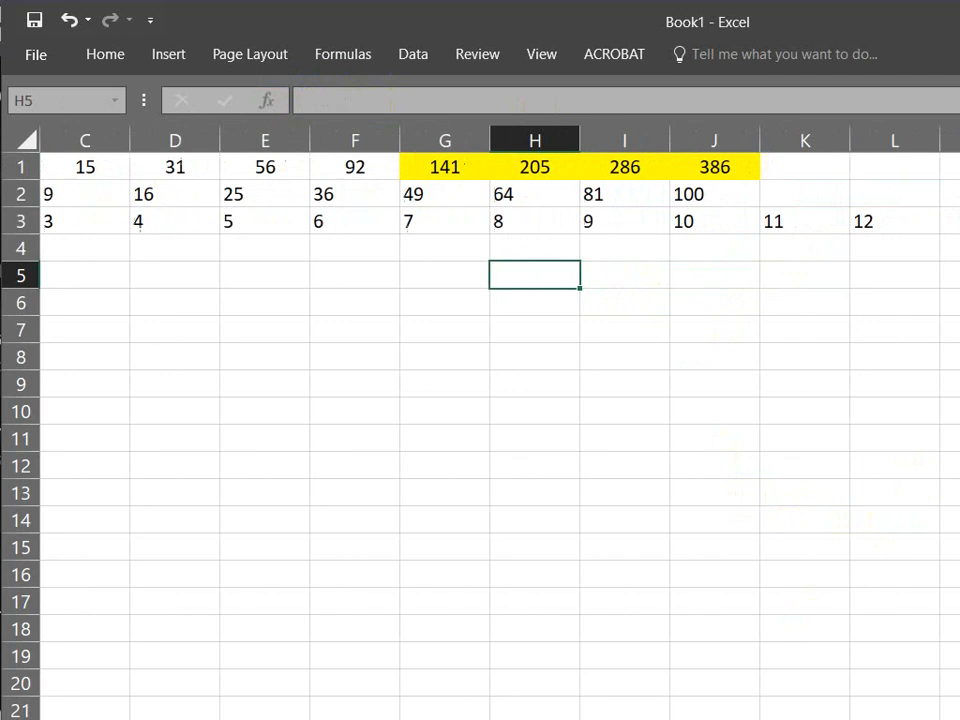
left_click_drag(699, 219, 959, 228)
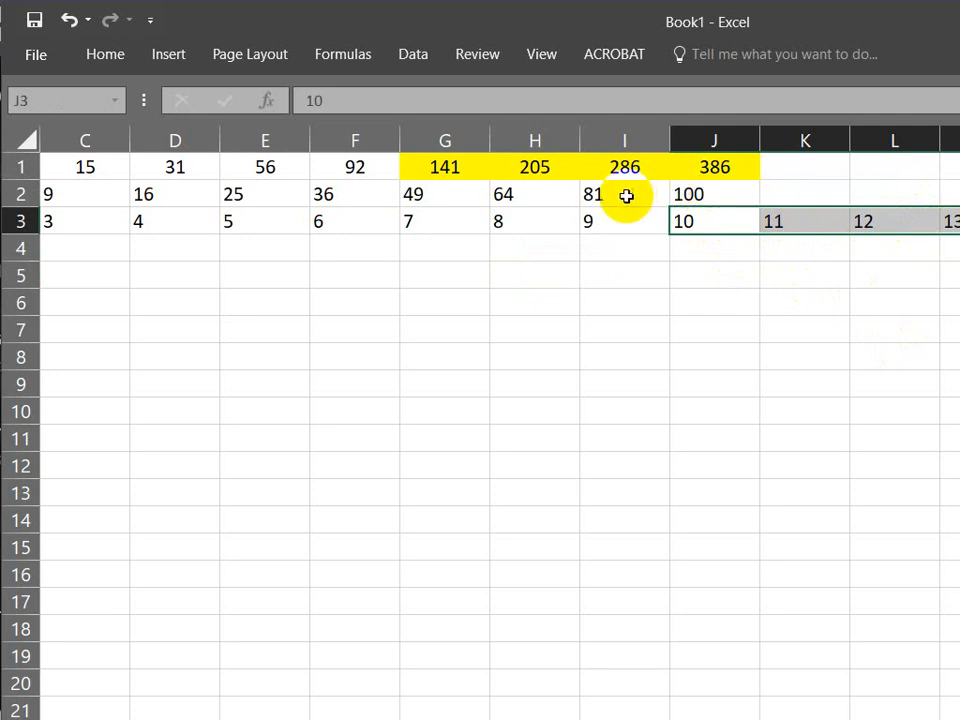
left_click_drag(521, 197, 959, 198)
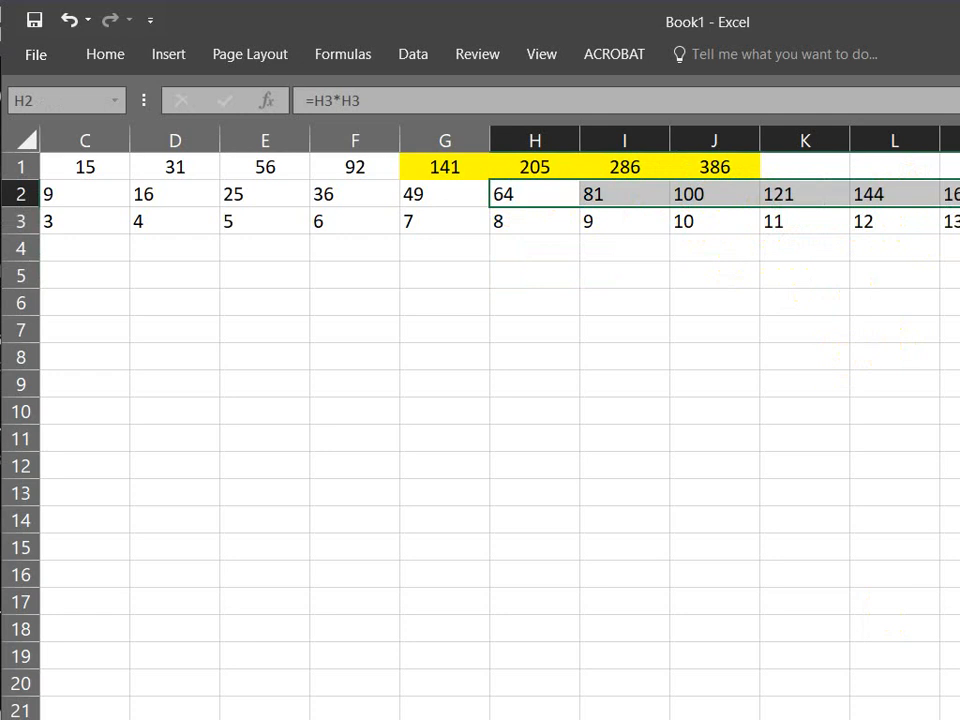
scroll(500, 436, "right", 5)
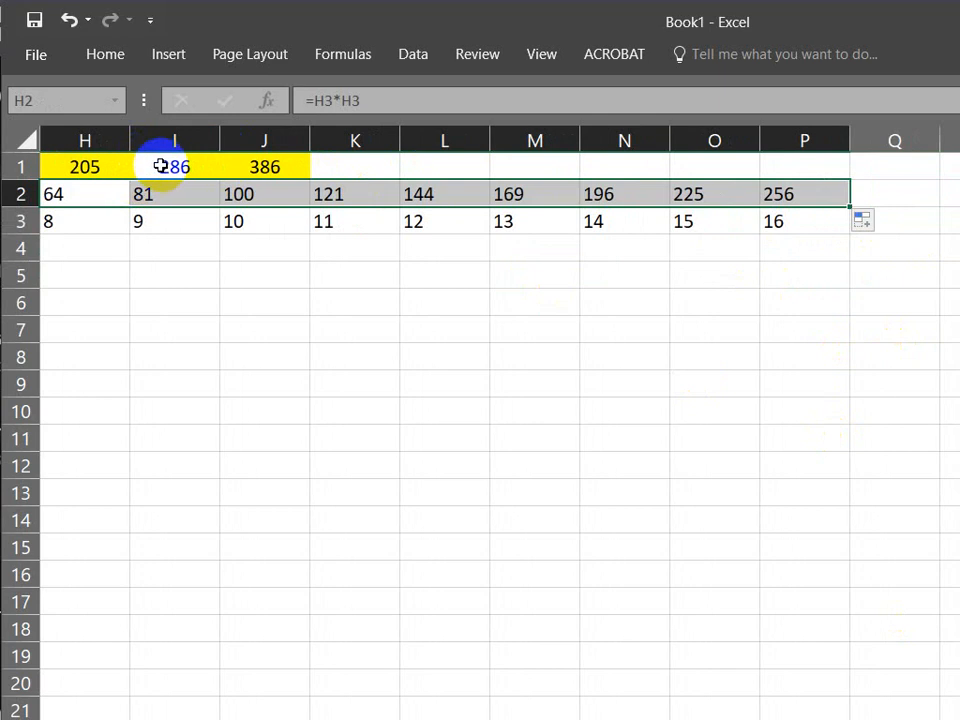
Fill the addition formula from I1 across row 1 through P1.
left_click_drag(165, 163, 814, 206)
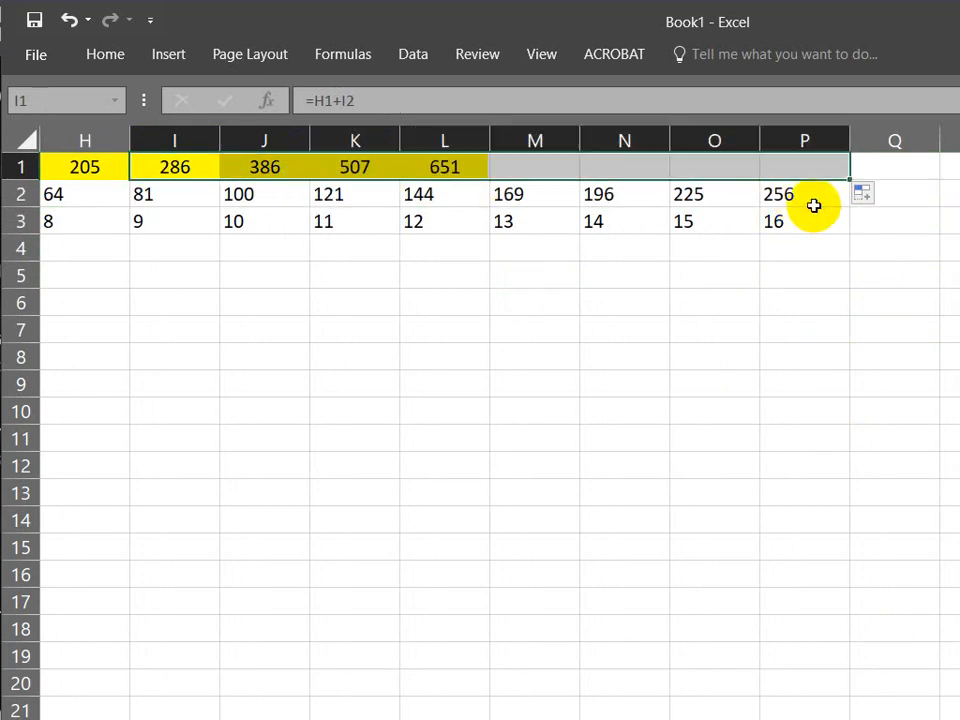
left_click(702, 307)
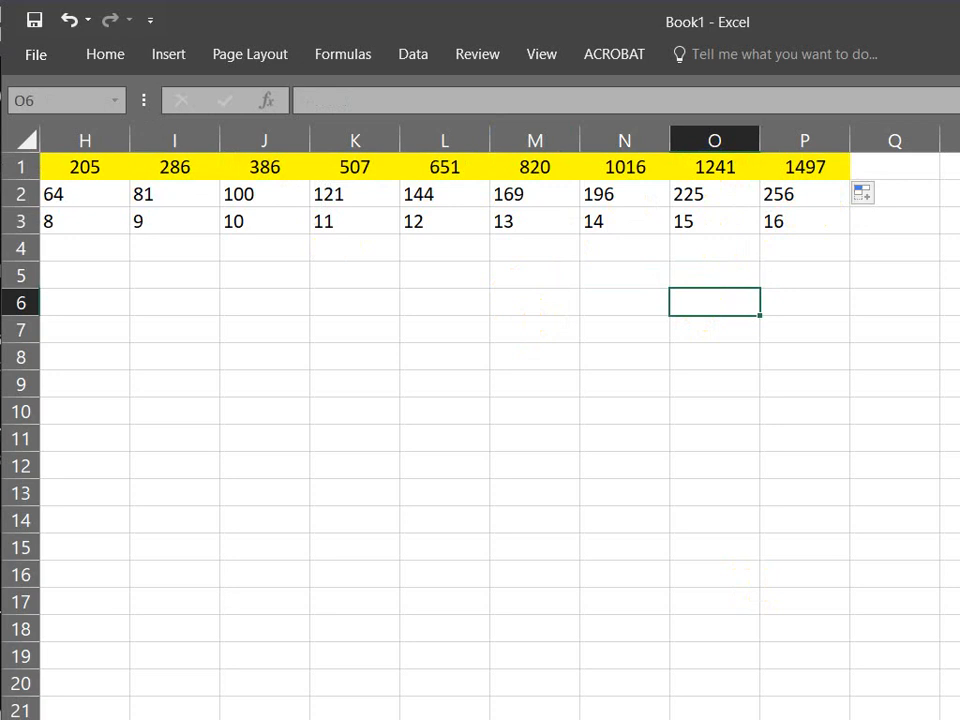
scroll(480, 400, "left", 3)
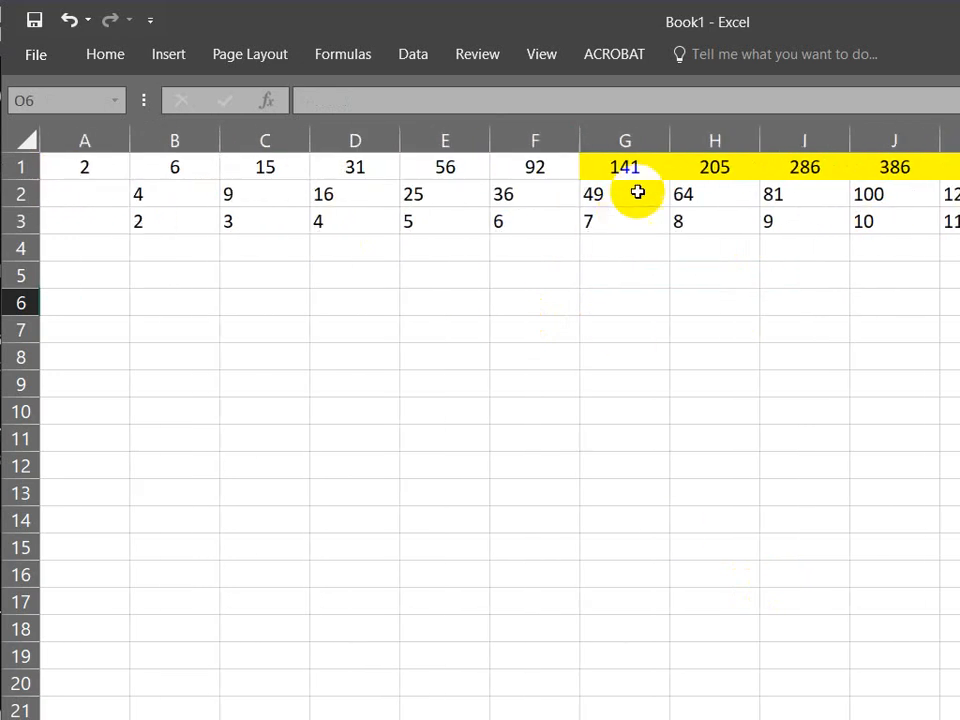